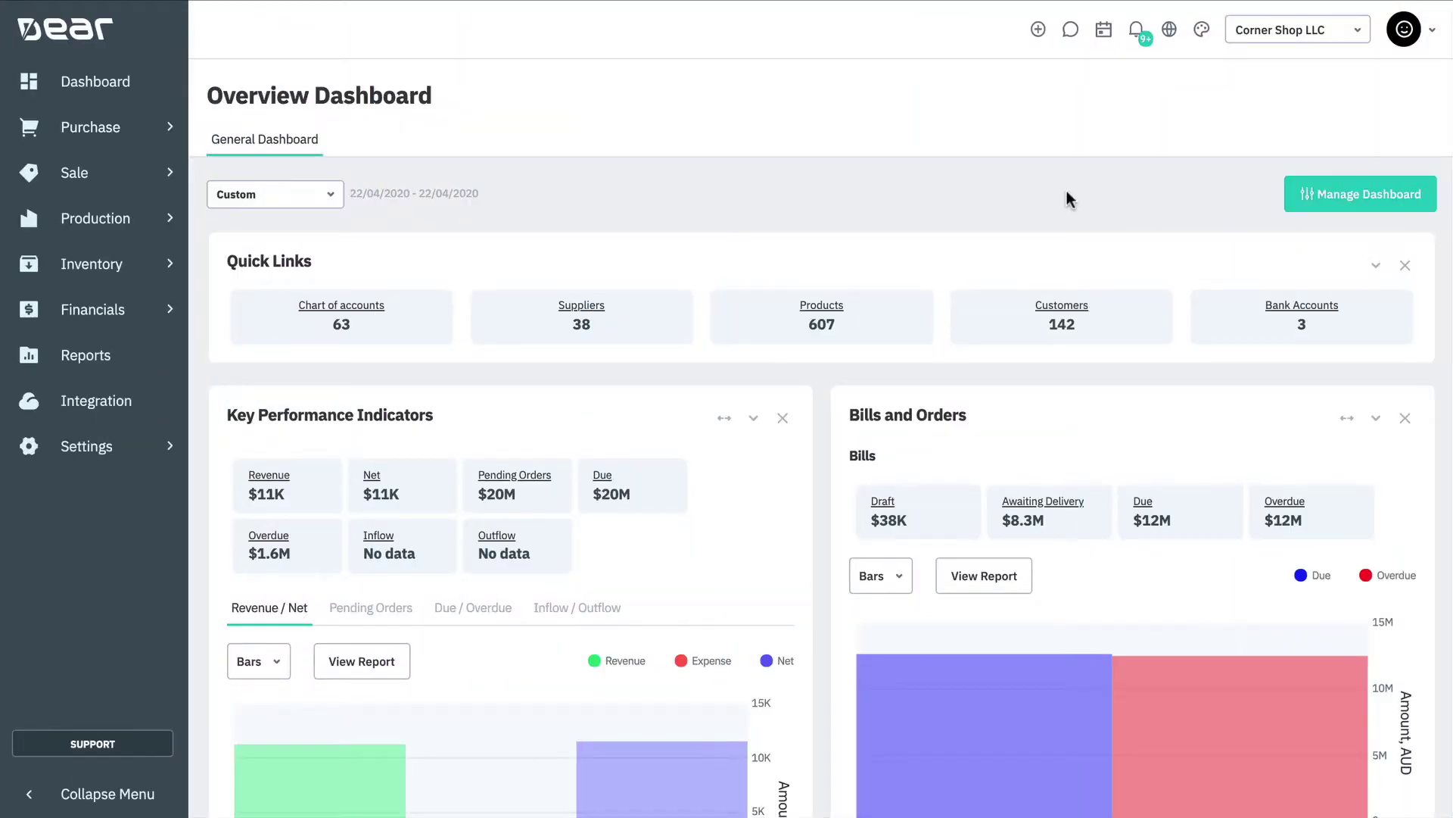
Open Scheduler (BETA) from the Production menu to show the Planning tab
{"action": "left_click", "coordinate": [159, 219]}
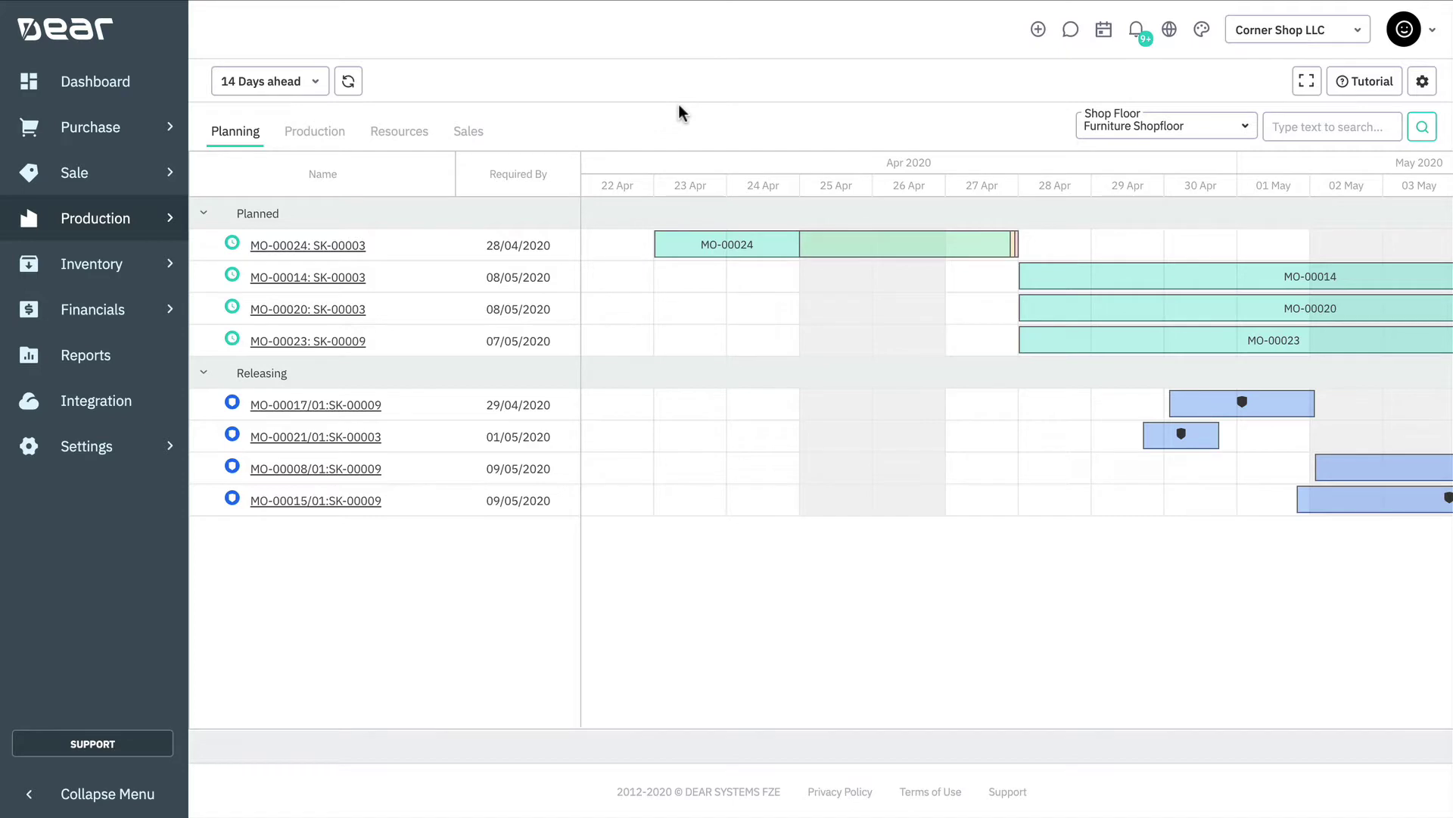
Release planned orders MO-00024, MO-00014 and MO-00020 together
{"action": "left_click", "coordinate": [436, 243]}
{"action": "left_click", "coordinate": [436, 270]}
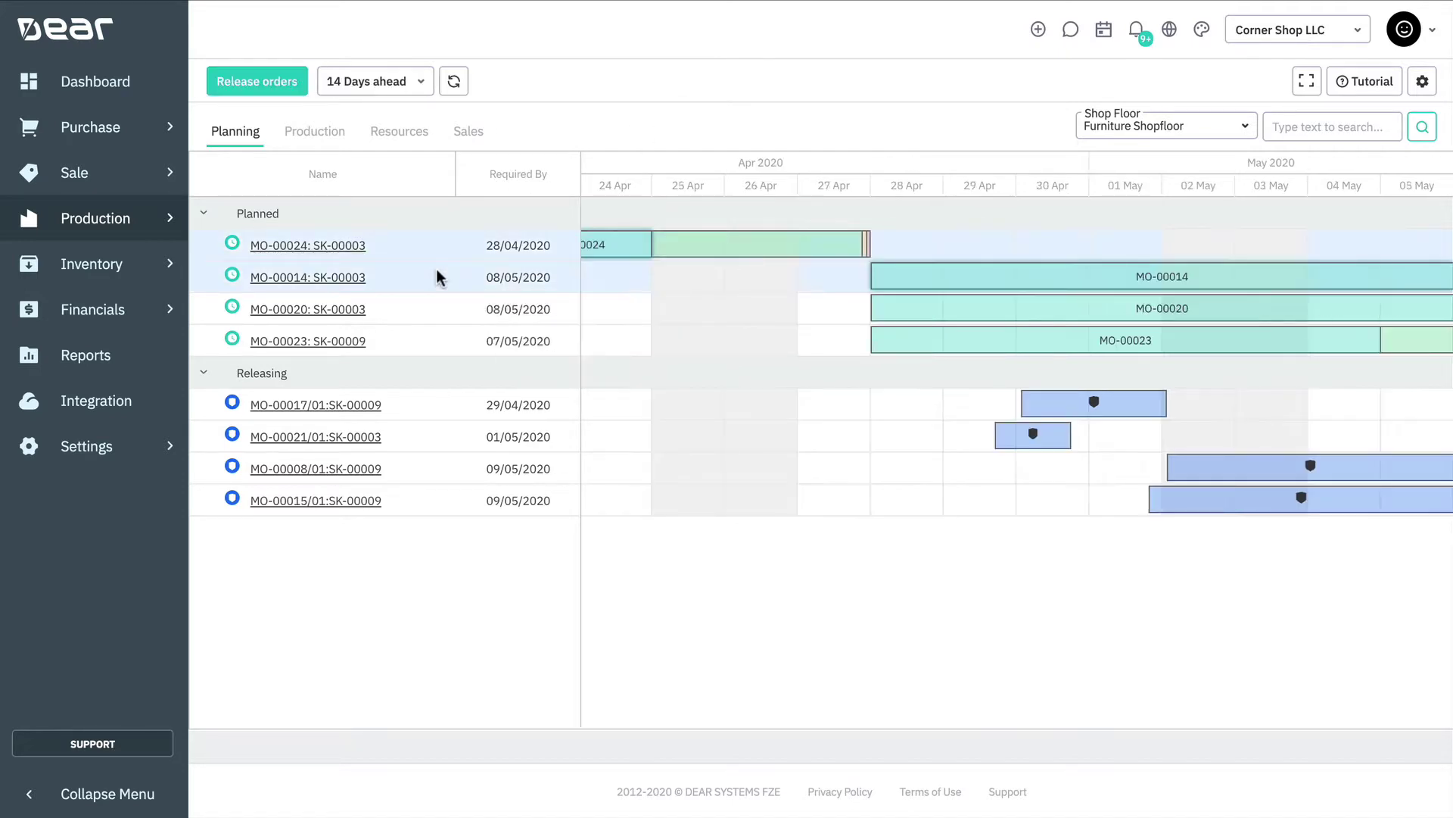
{"action": "left_click", "coordinate": [435, 301]}
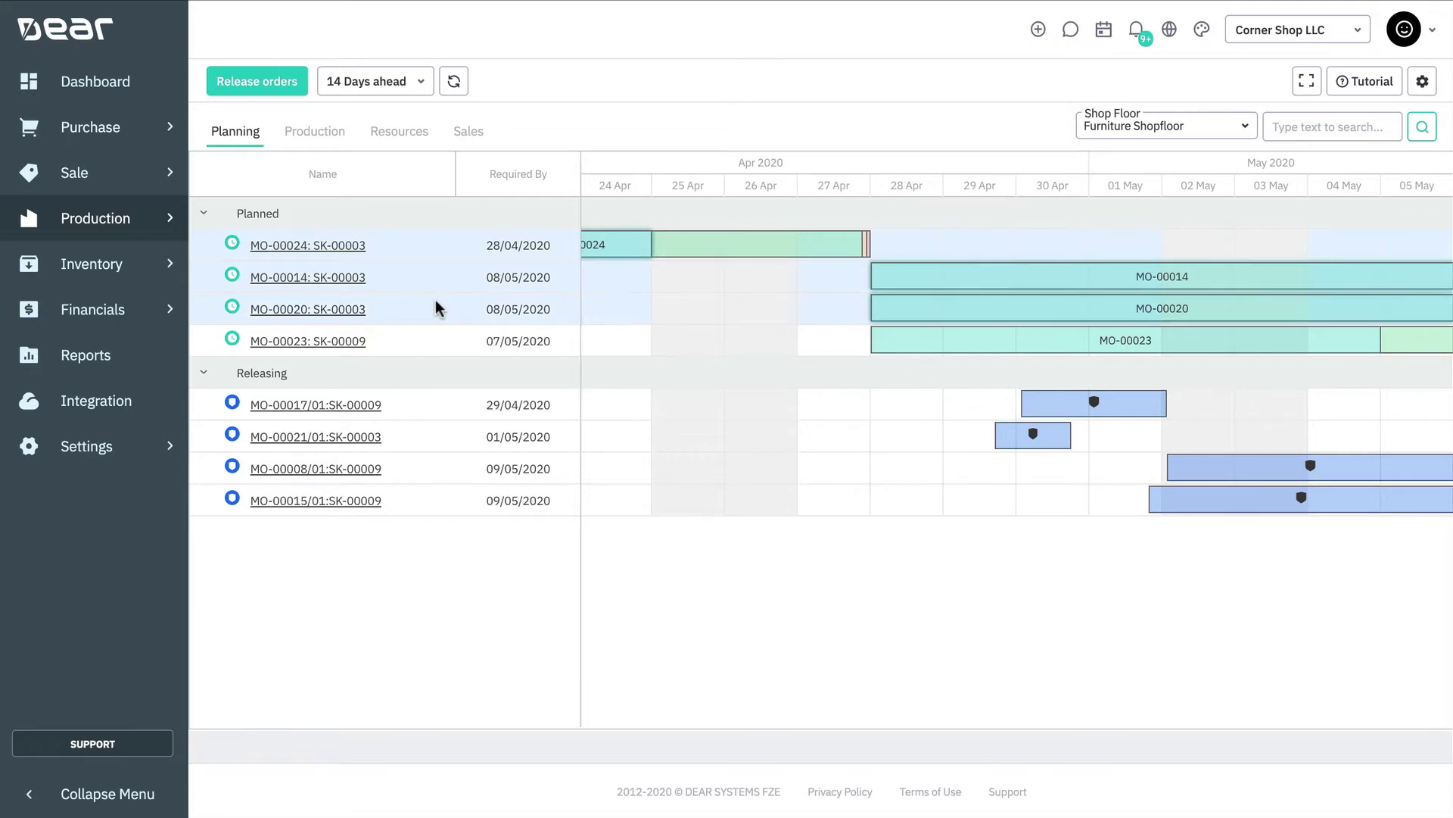
{"action": "left_click", "coordinate": [303, 94]}
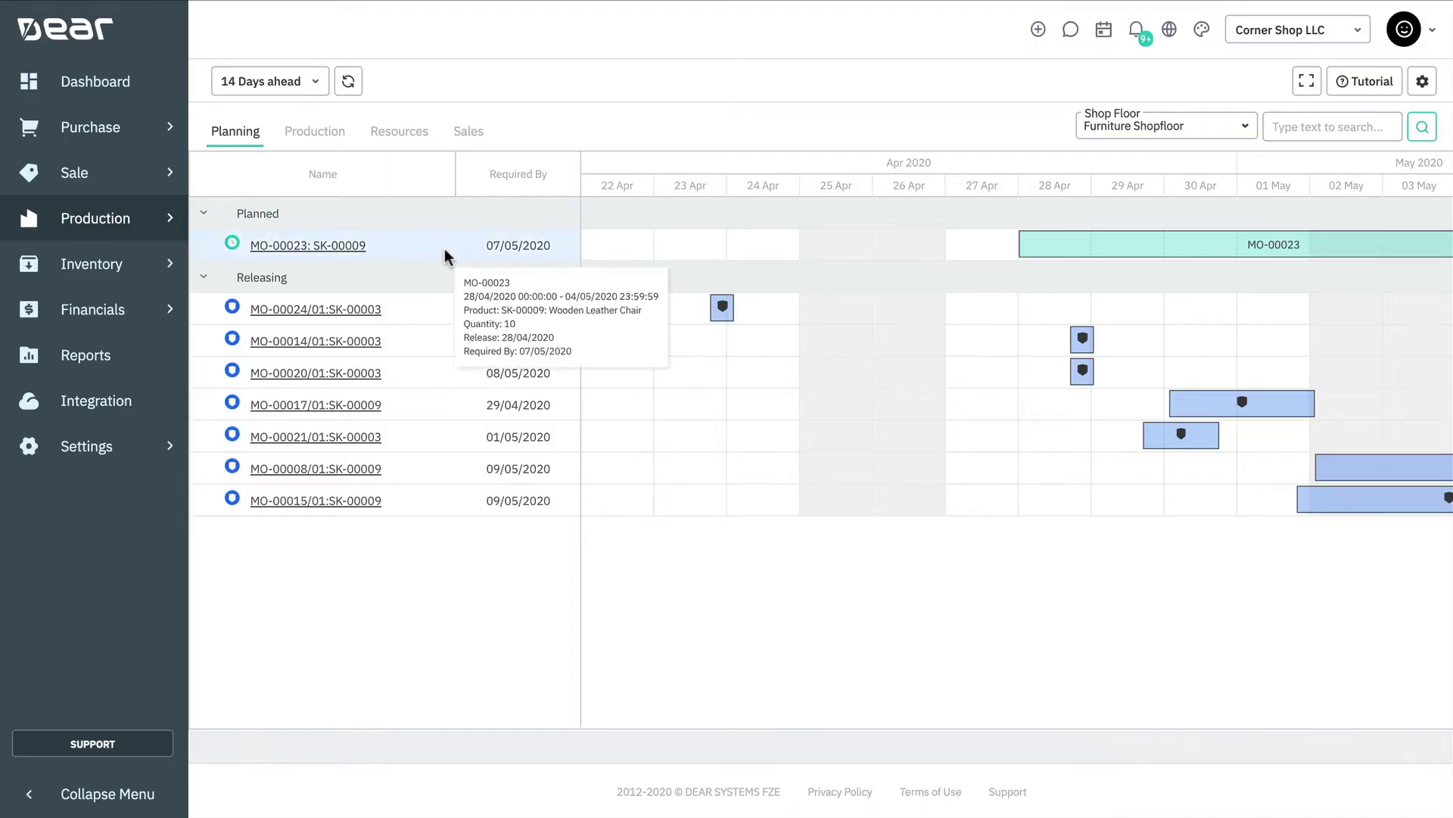
Release MO-00023 with a release date of 29/04/2020
{"action": "double_click", "coordinate": [444, 249]}
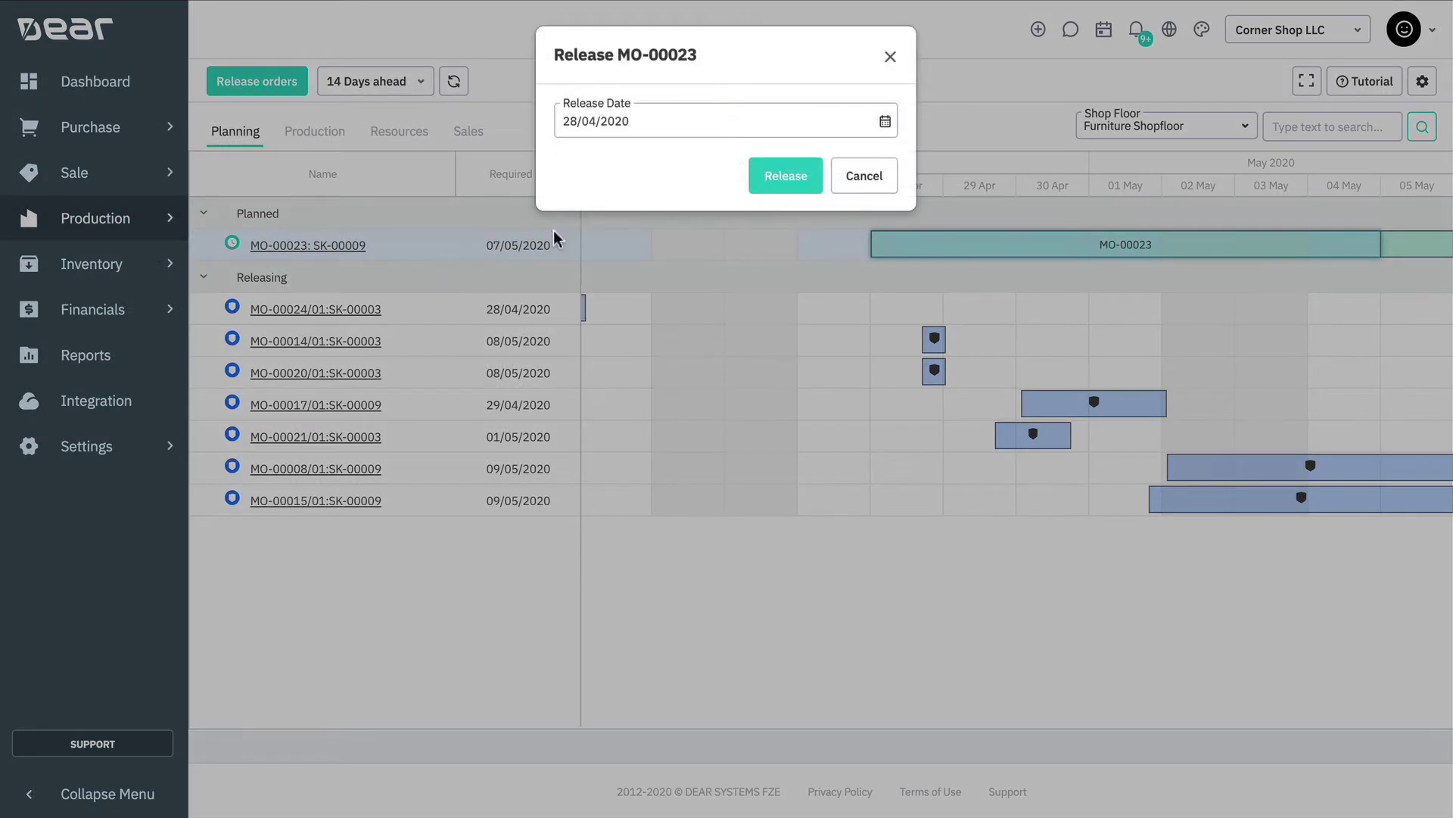
{"action": "left_click", "coordinate": [886, 122]}
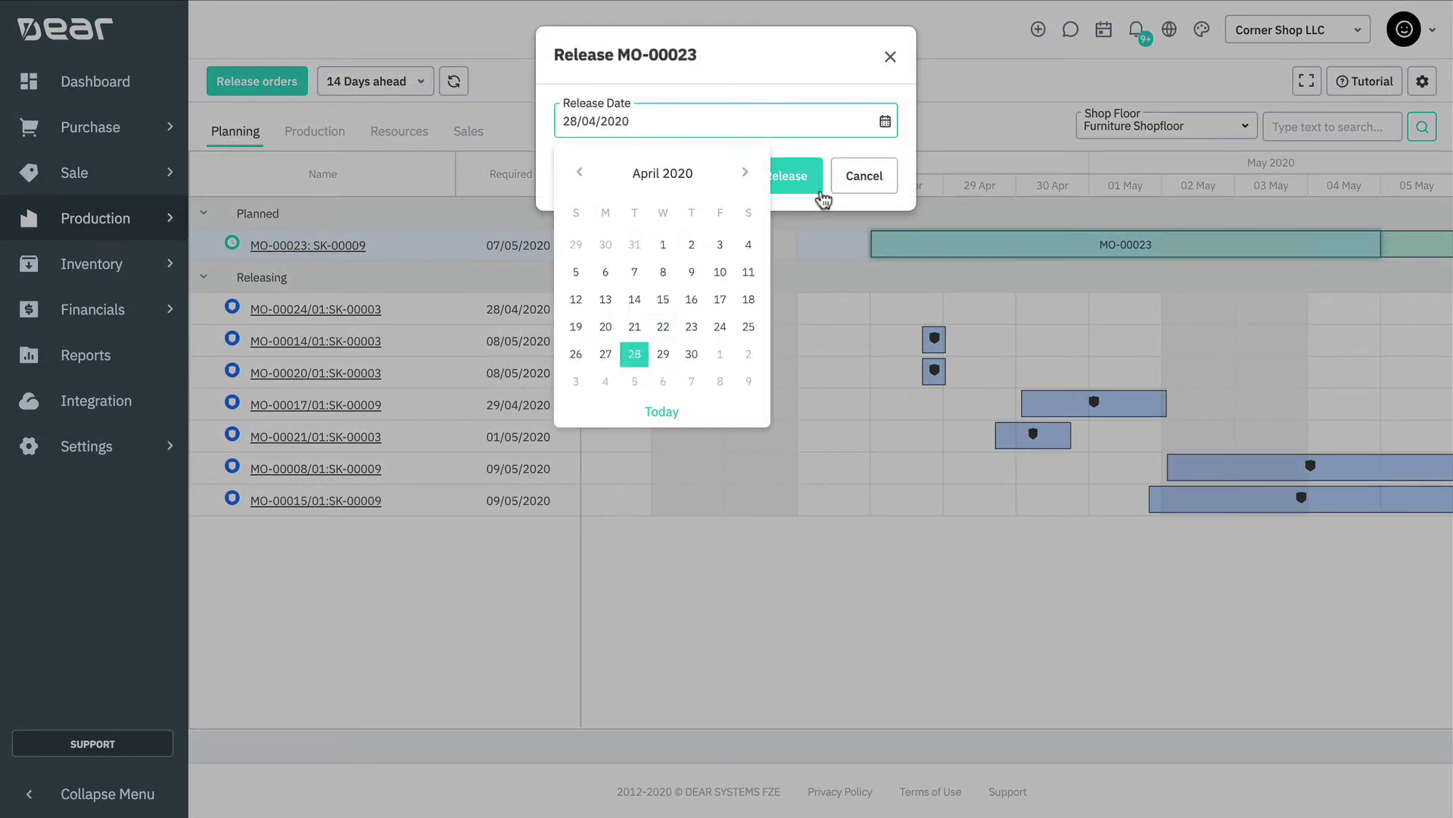
{"action": "left_click", "coordinate": [663, 353]}
{"action": "left_click", "coordinate": [772, 180]}
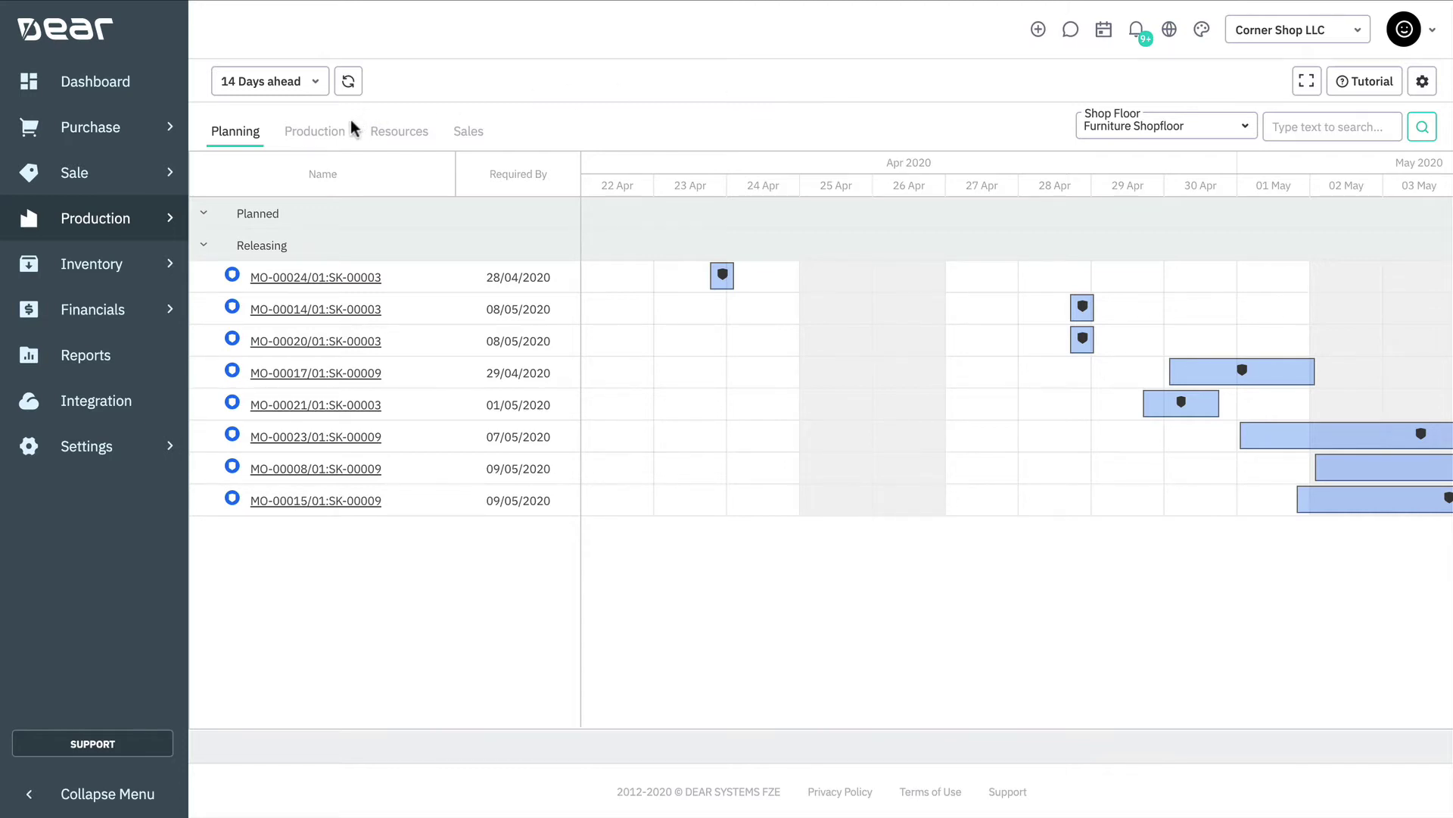
Show the Production tab and read order detail cards, such as MO-00010 at 3%
{"action": "left_click", "coordinate": [336, 133]}
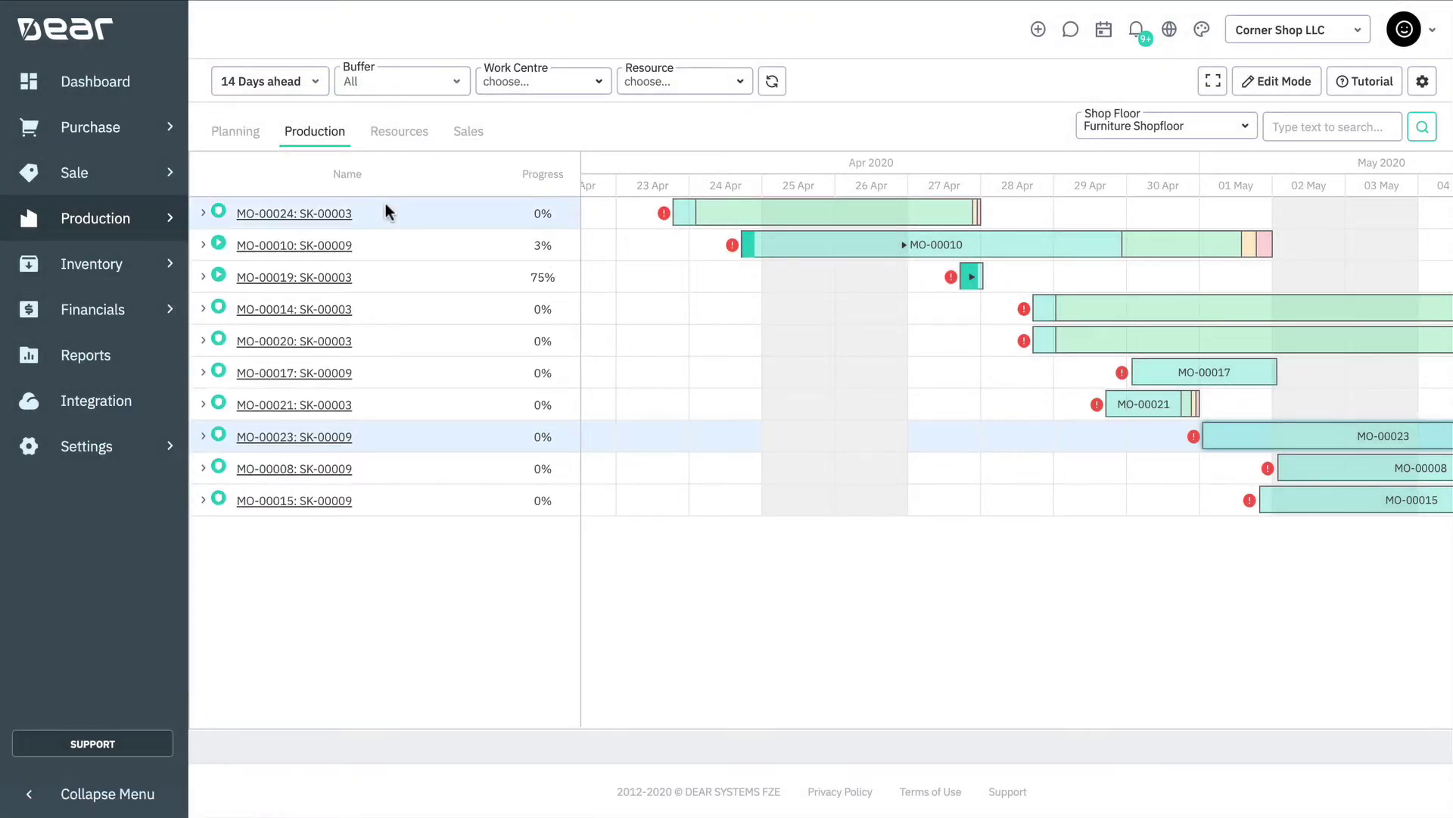
{"action": "mouse_move", "coordinate": [385, 208]}
{"action": "mouse_move", "coordinate": [388, 243]}
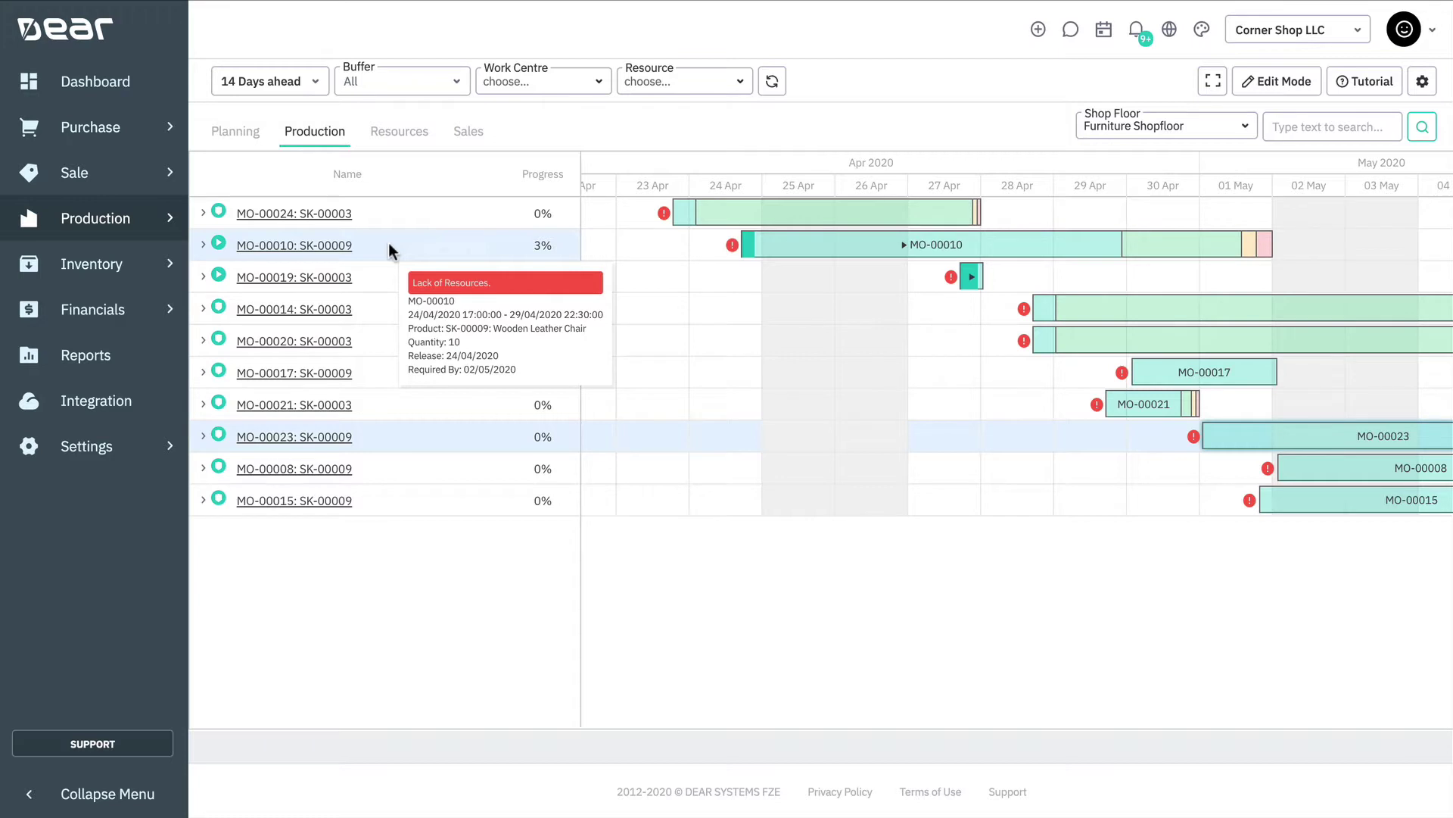
Expand MO-00010 and its Run 01 to list the nine operations, Processing Lumber through Packaging
{"action": "left_click", "coordinate": [203, 245]}
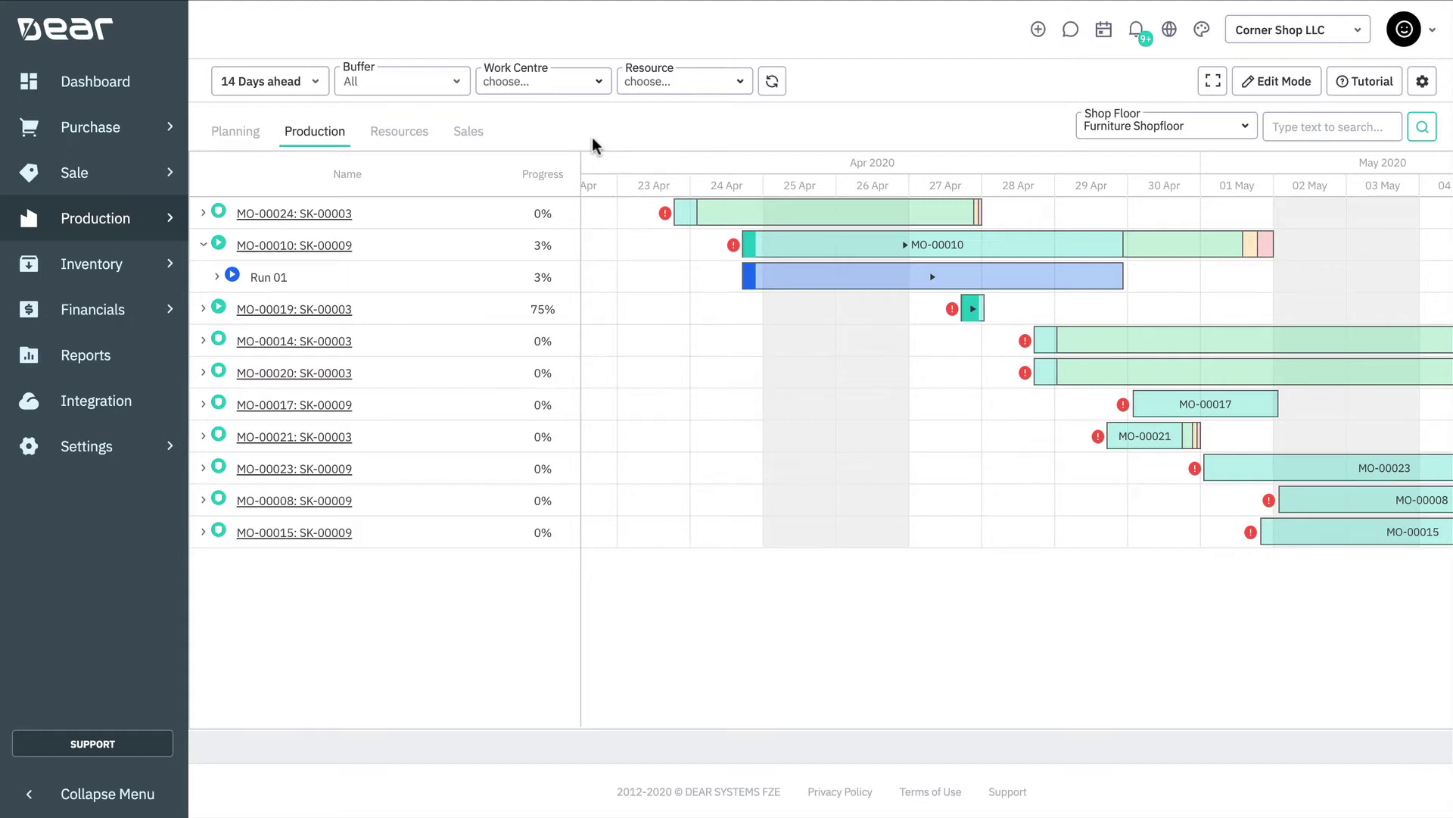
{"action": "left_click", "coordinate": [218, 277]}
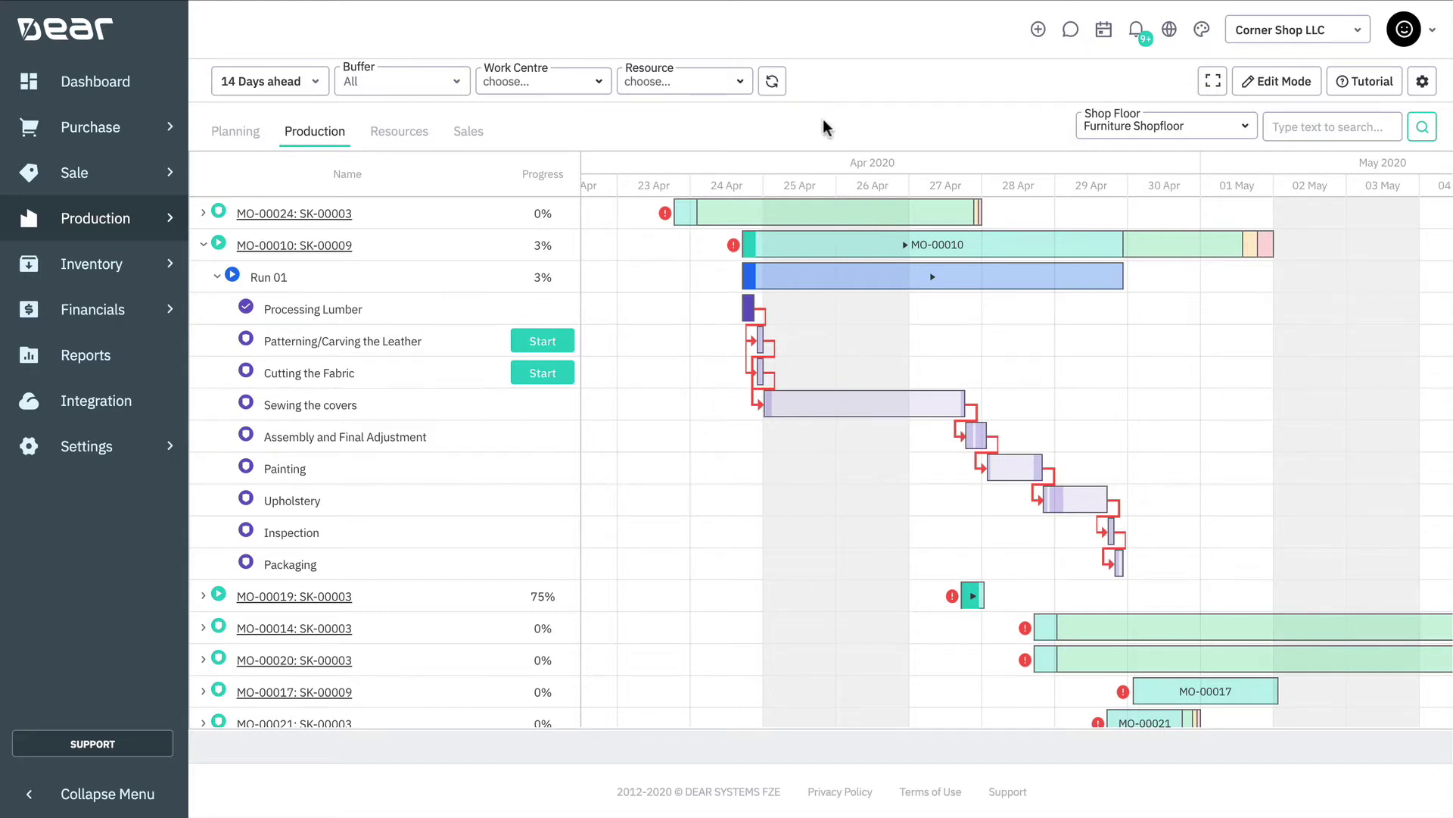
Turn on Show Resources in the gear settings and scroll to the booked-hours table
{"action": "left_click", "coordinate": [1423, 83]}
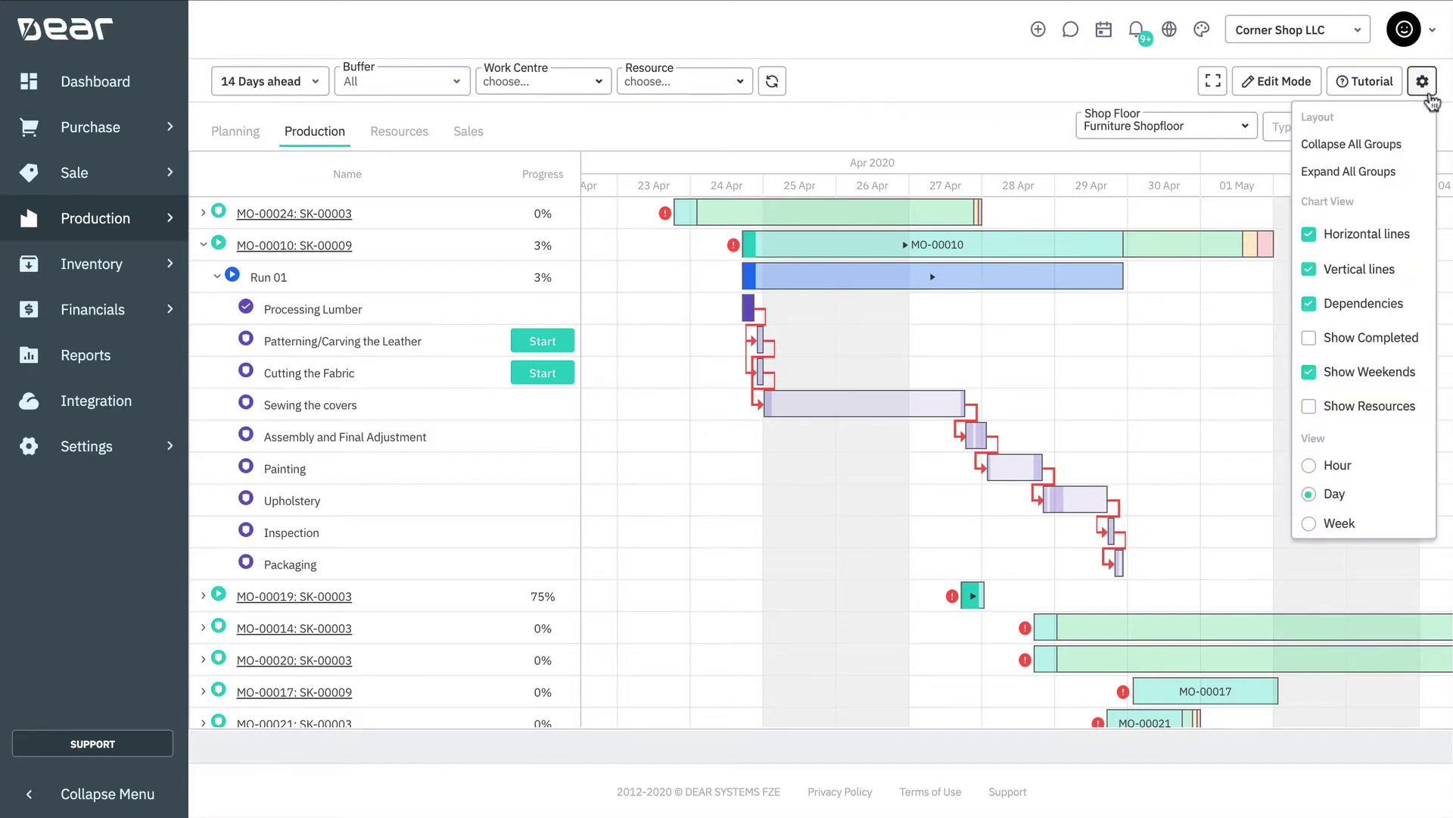
{"action": "left_click", "coordinate": [1309, 407]}
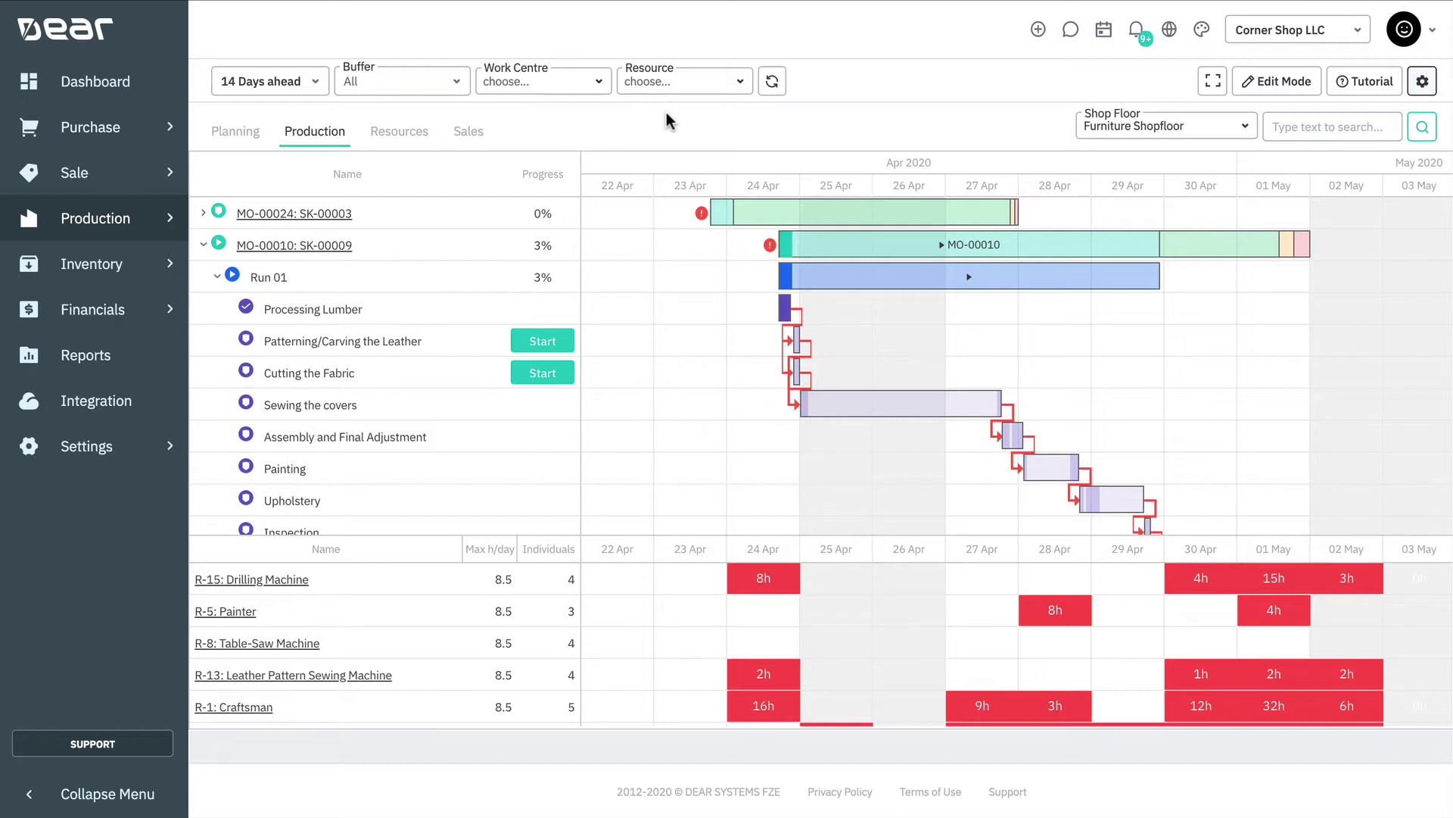
{"action": "scroll", "coordinate": [867, 644], "scroll_direction": "down", "scroll_amount": 5}
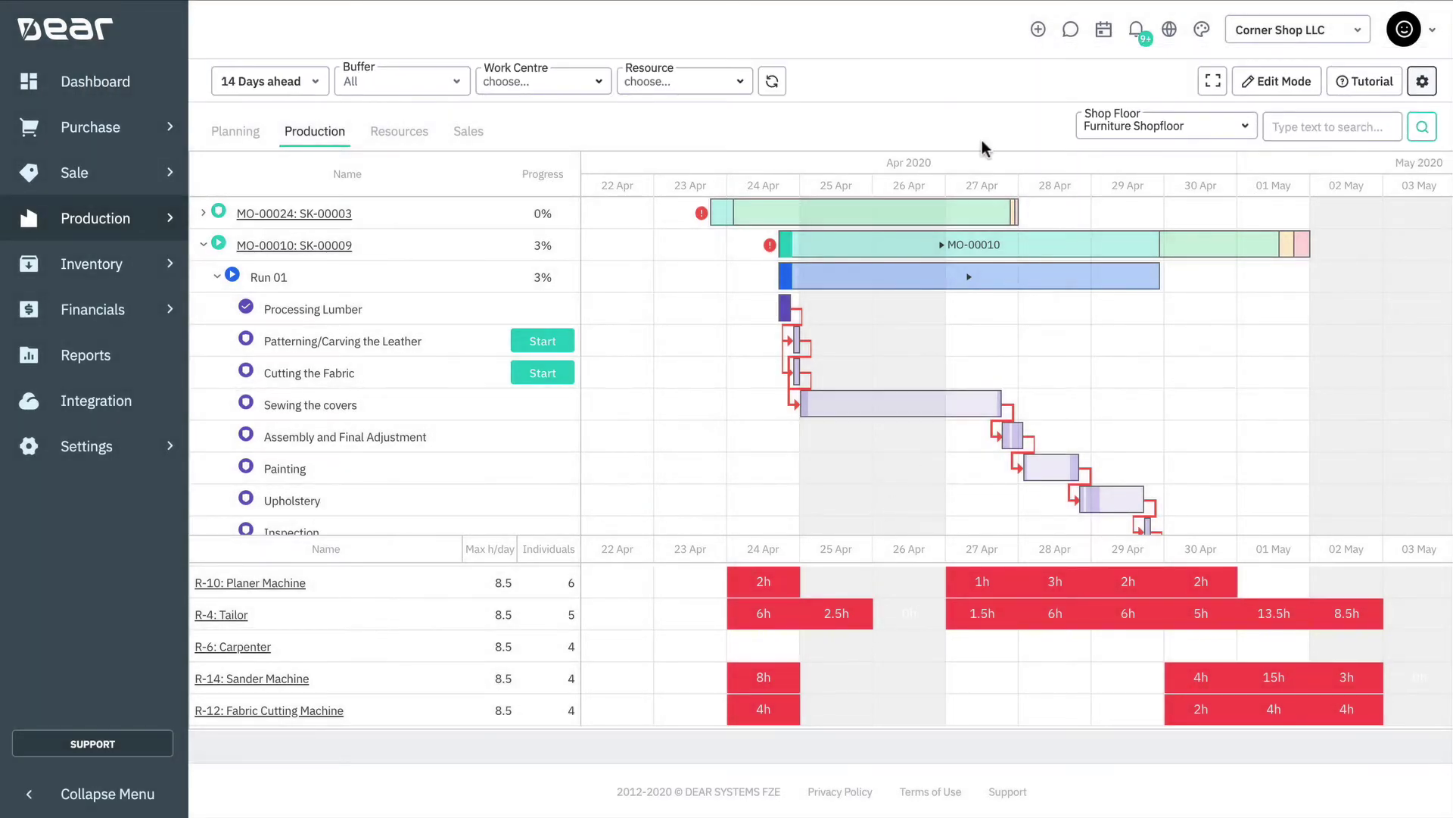
Keep Furniture Shopfloor as the shop floor and bring up the gear settings panel
{"action": "left_click", "coordinate": [1246, 140]}
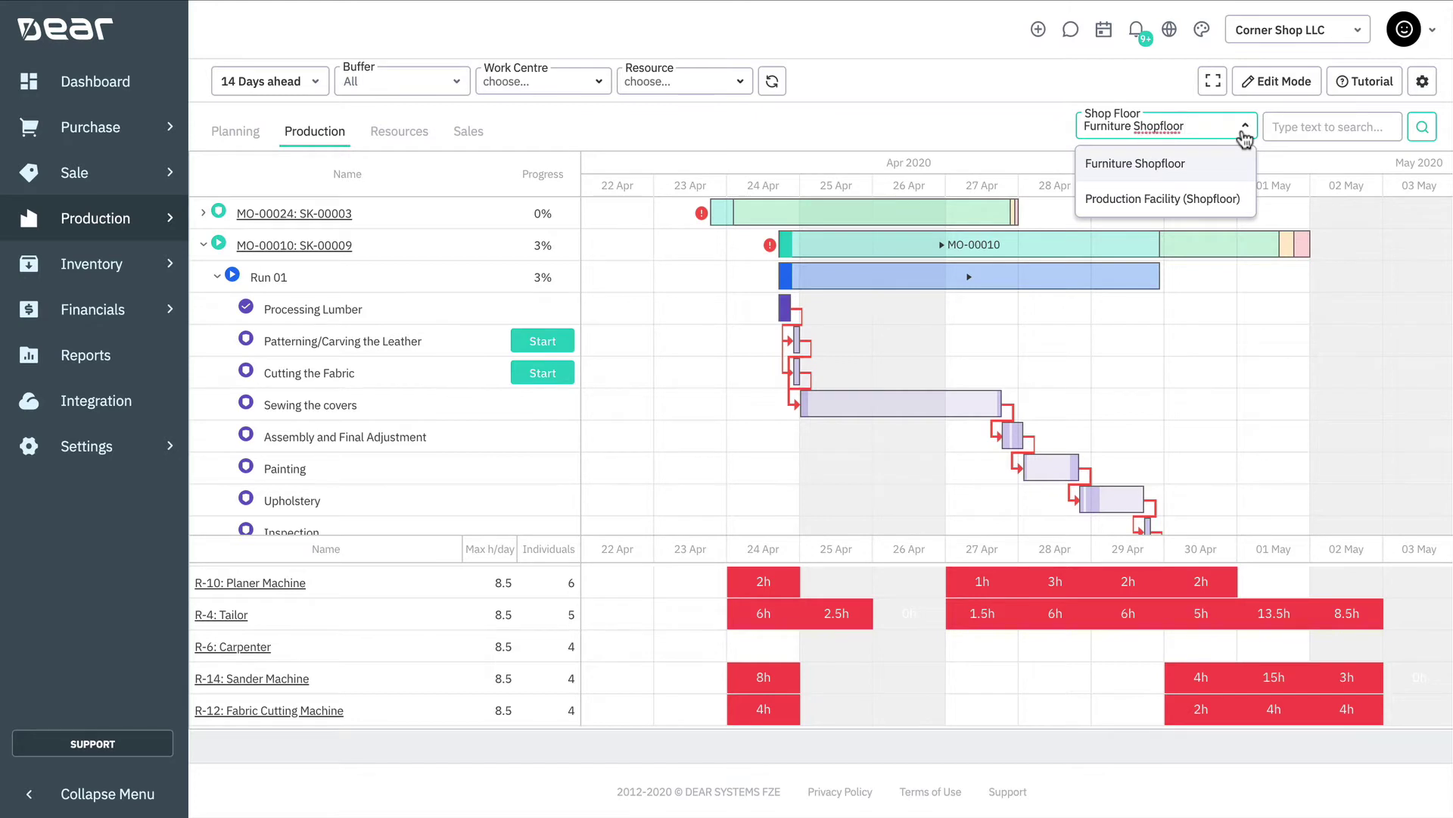
{"action": "left_click", "coordinate": [1246, 138]}
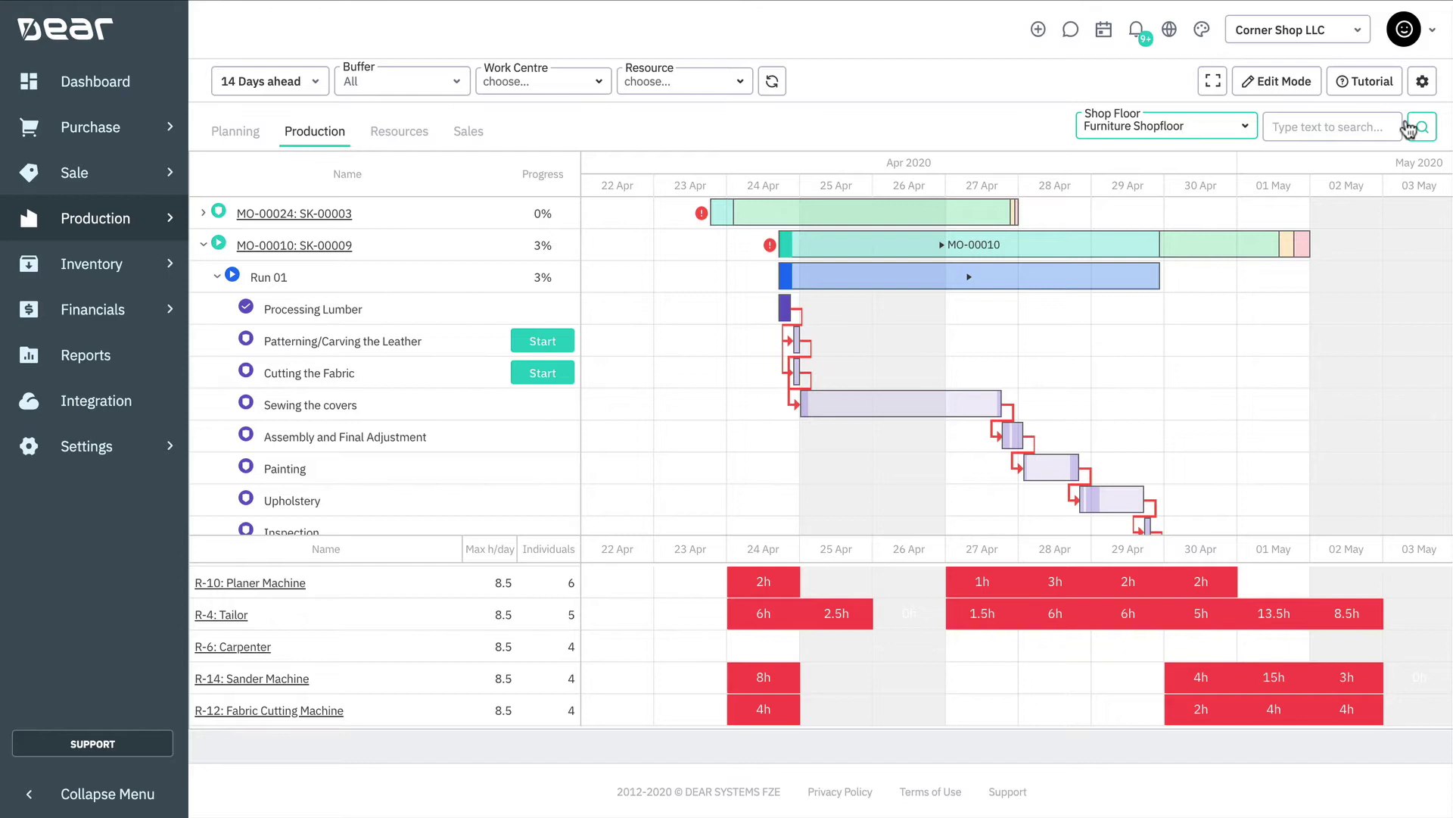
{"action": "left_click", "coordinate": [1423, 85]}
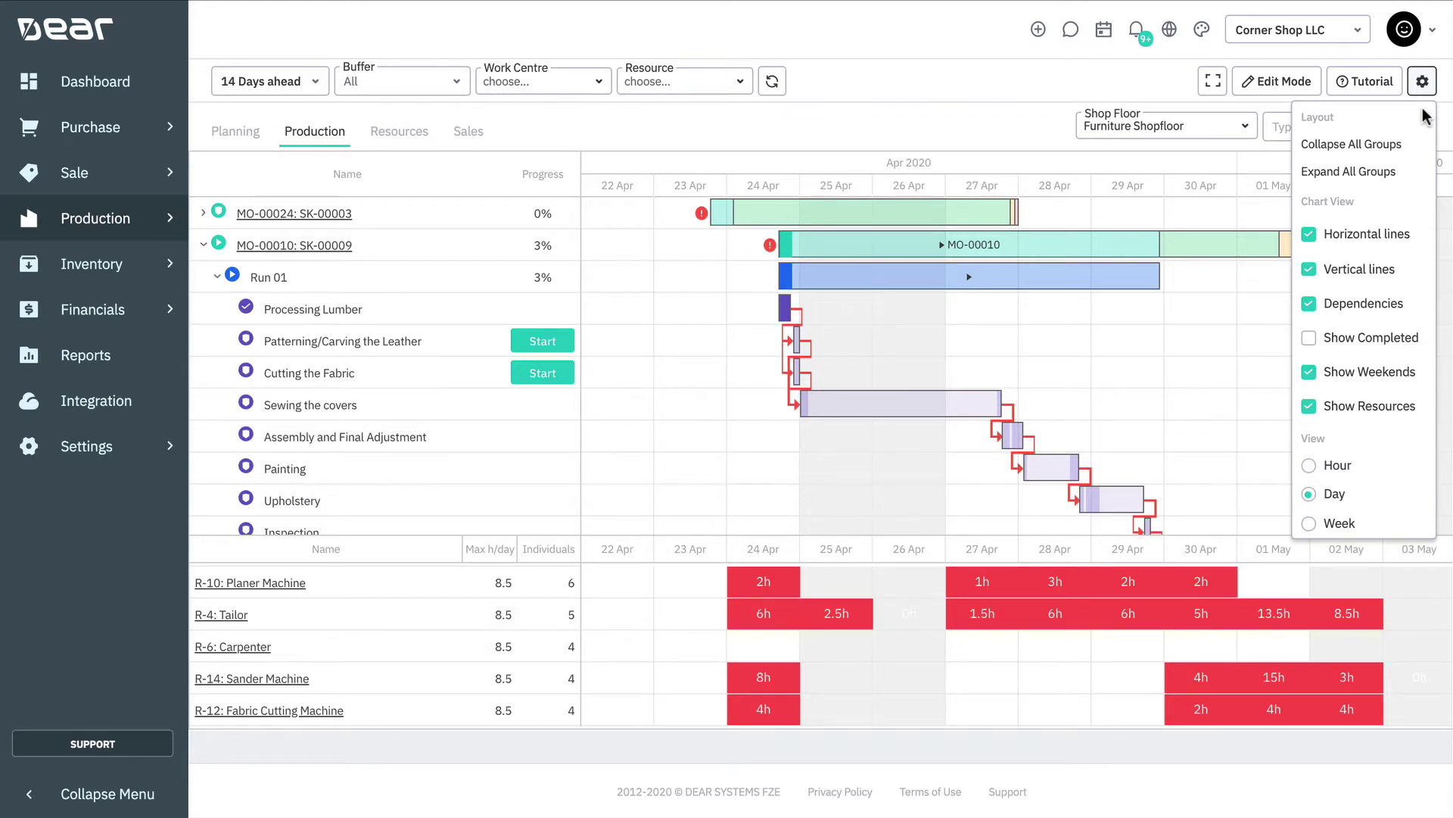
Try collapsing and expanding all groups, and toggle grid lines and dependency arrows off and on
{"action": "left_click", "coordinate": [1406, 144]}
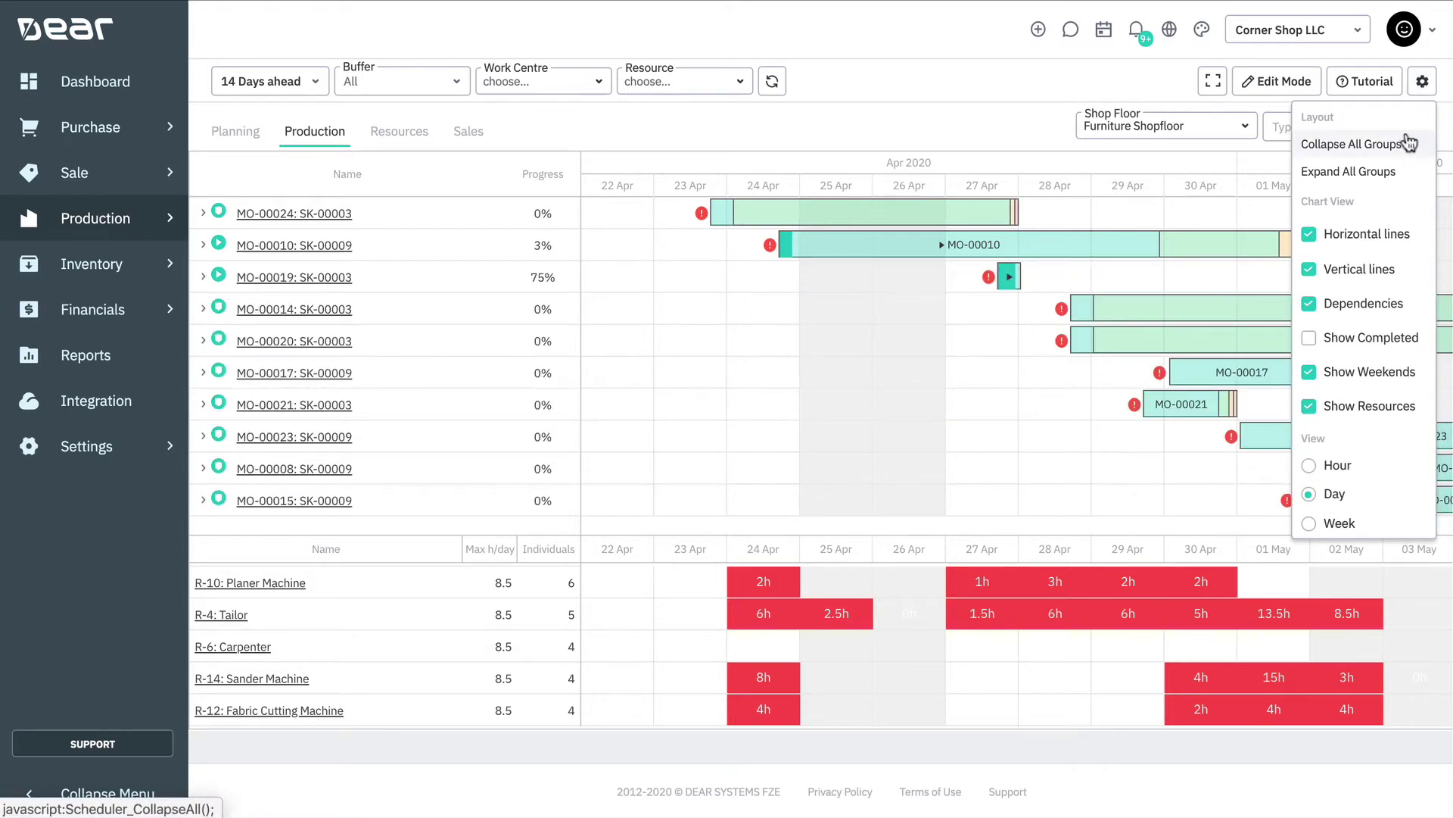
{"action": "left_click", "coordinate": [1393, 177]}
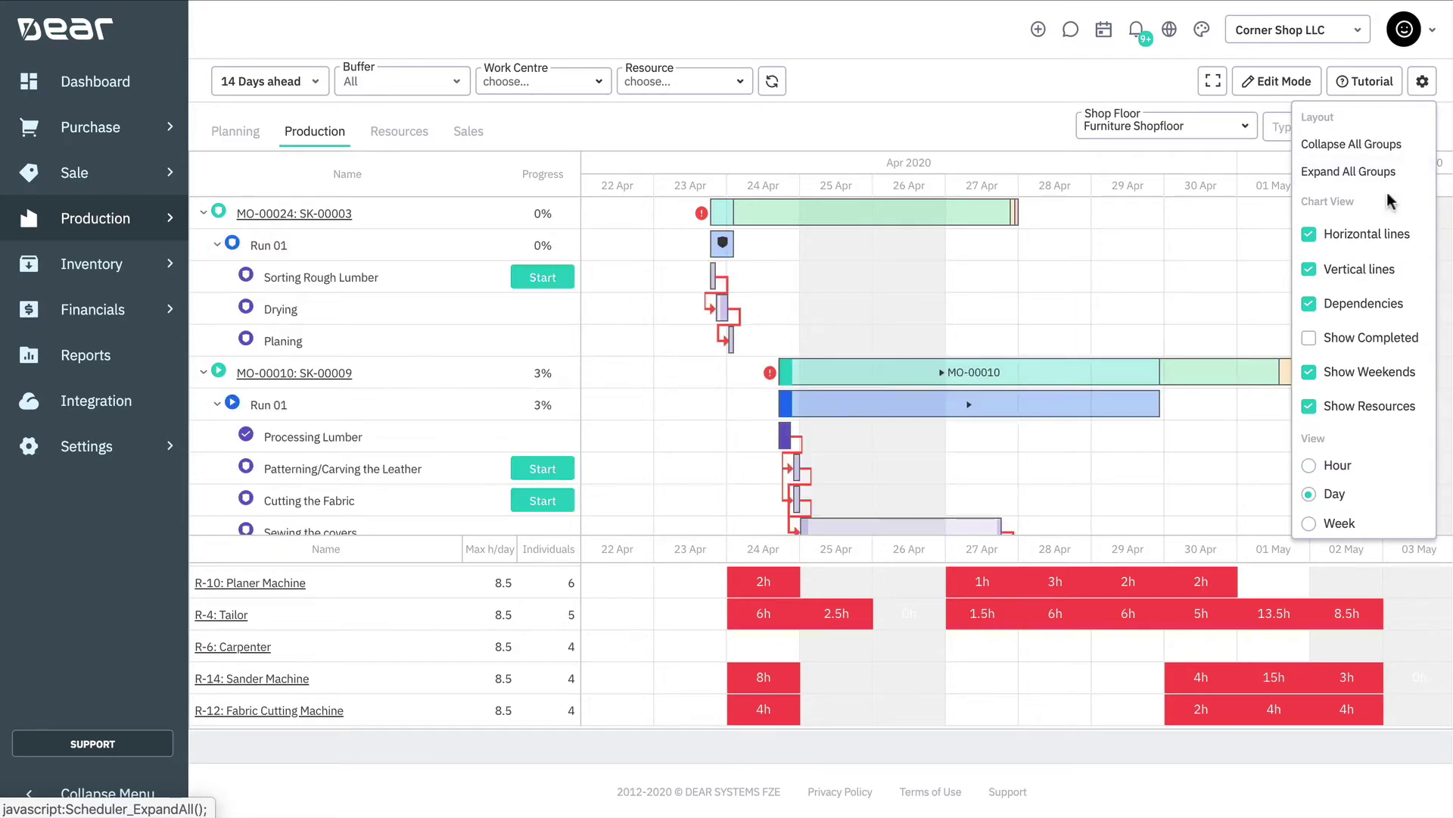
{"action": "left_click", "coordinate": [1308, 236]}
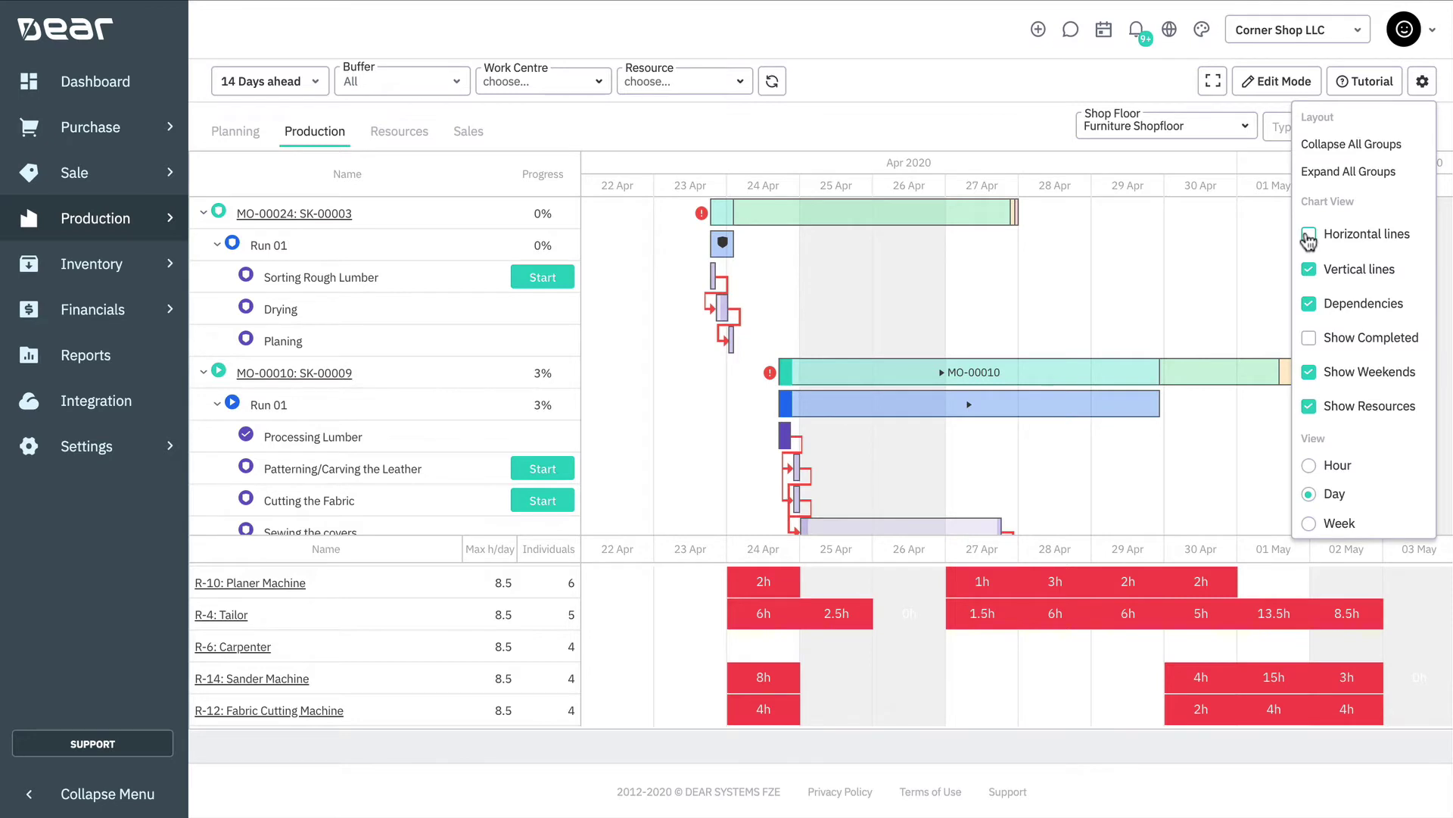
{"action": "left_click", "coordinate": [1309, 237]}
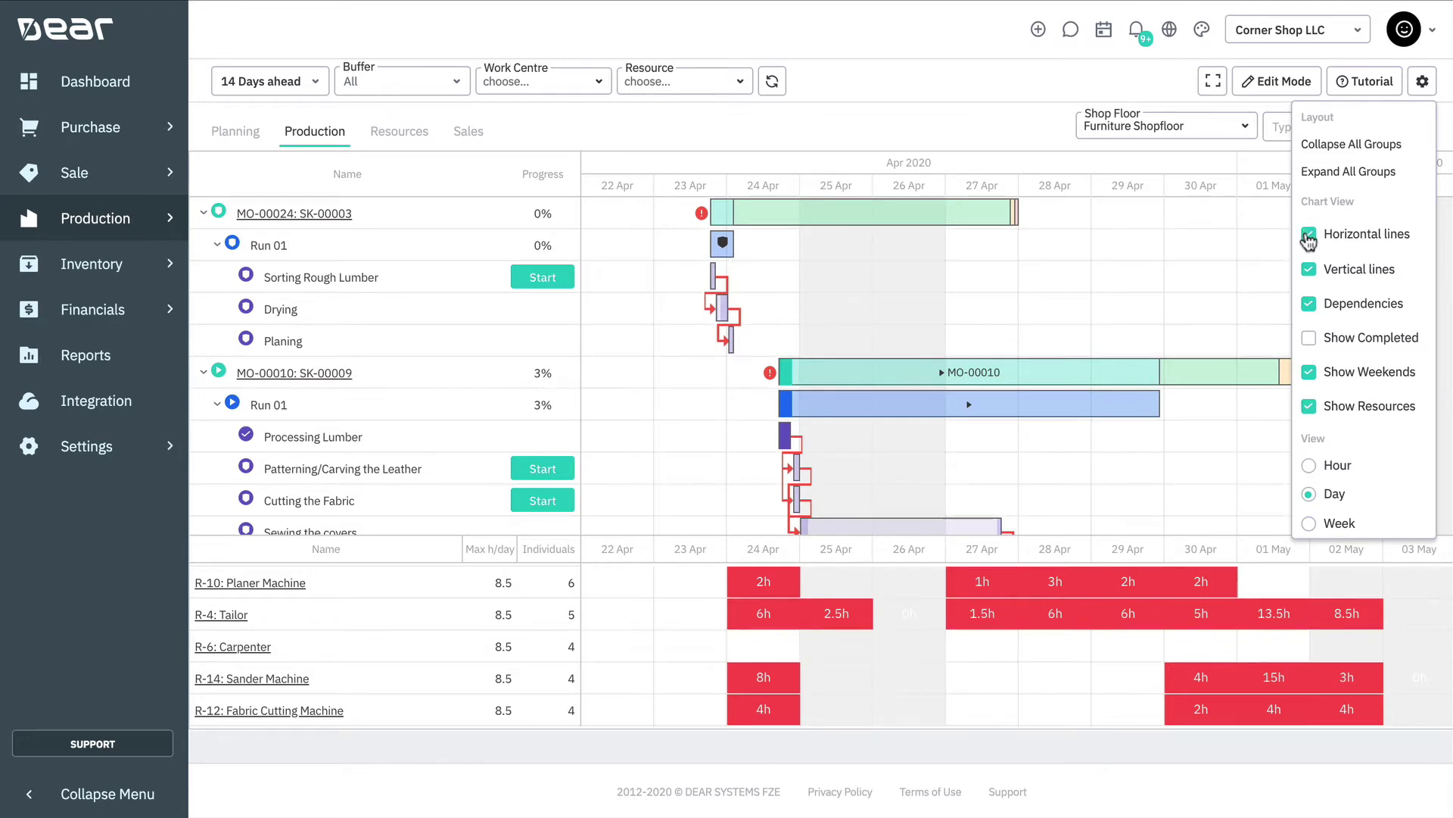
{"action": "left_click", "coordinate": [1311, 271]}
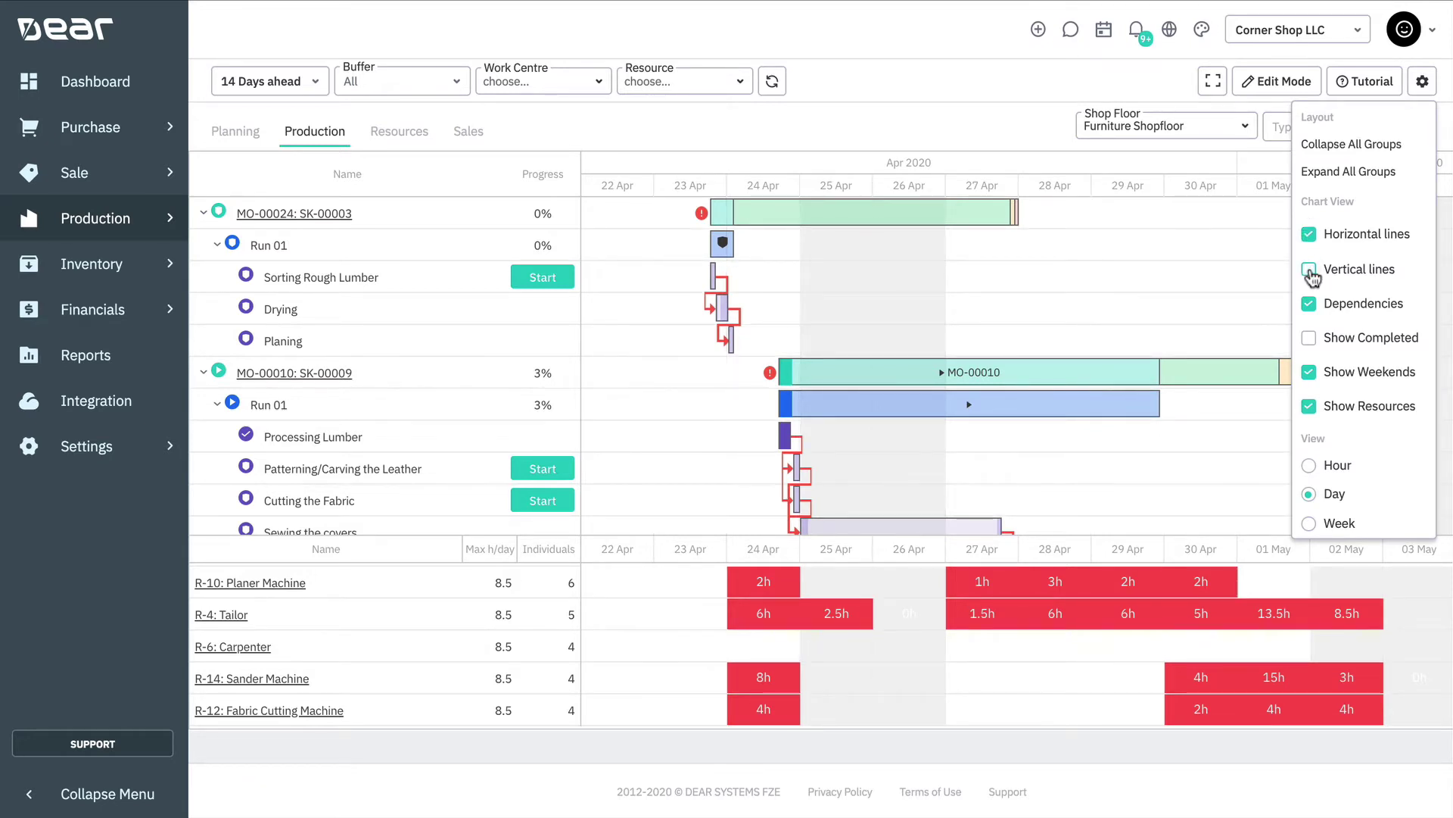
{"action": "left_click", "coordinate": [1310, 272]}
{"action": "left_click", "coordinate": [1310, 305]}
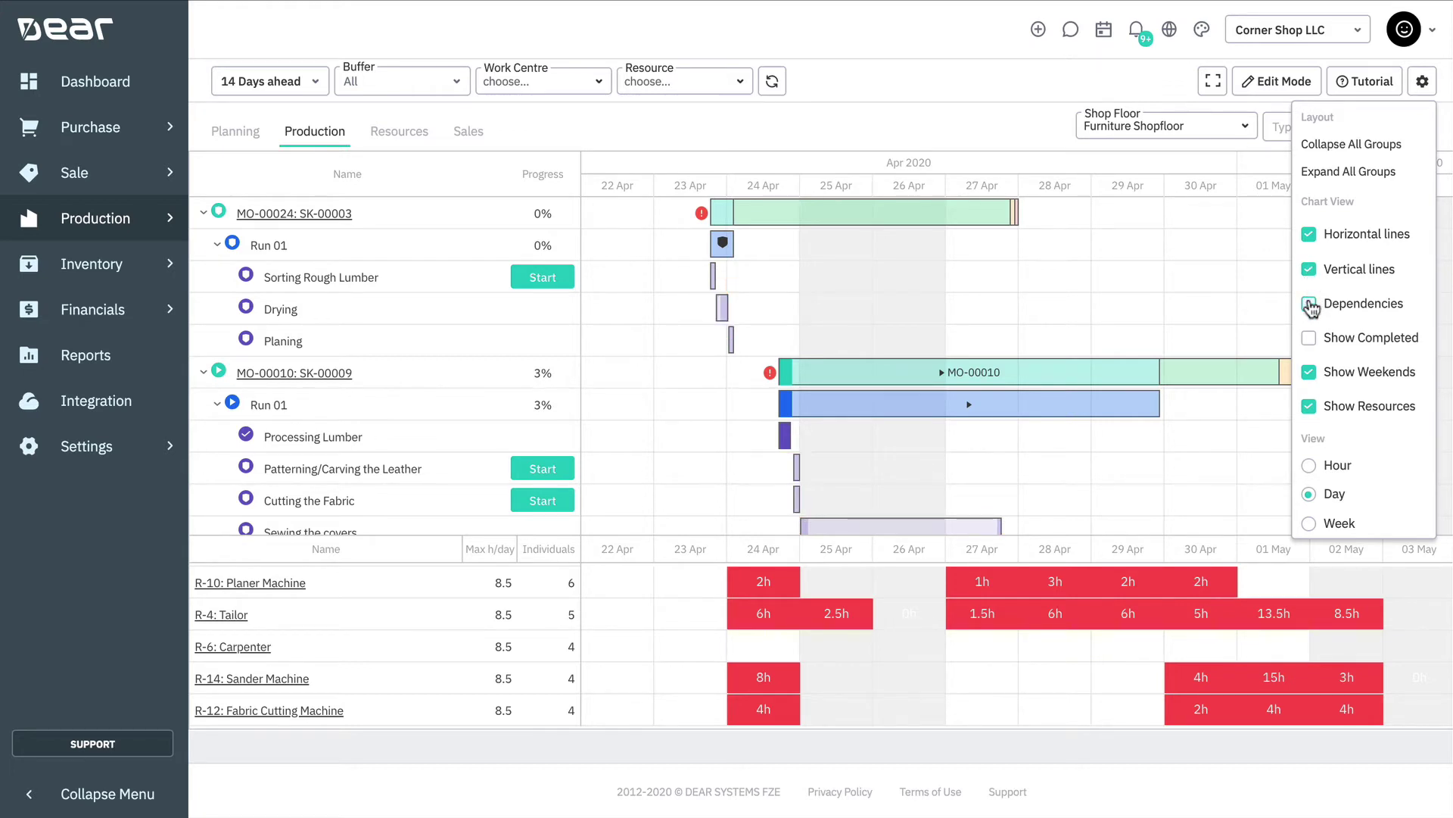
{"action": "left_click", "coordinate": [1310, 305]}
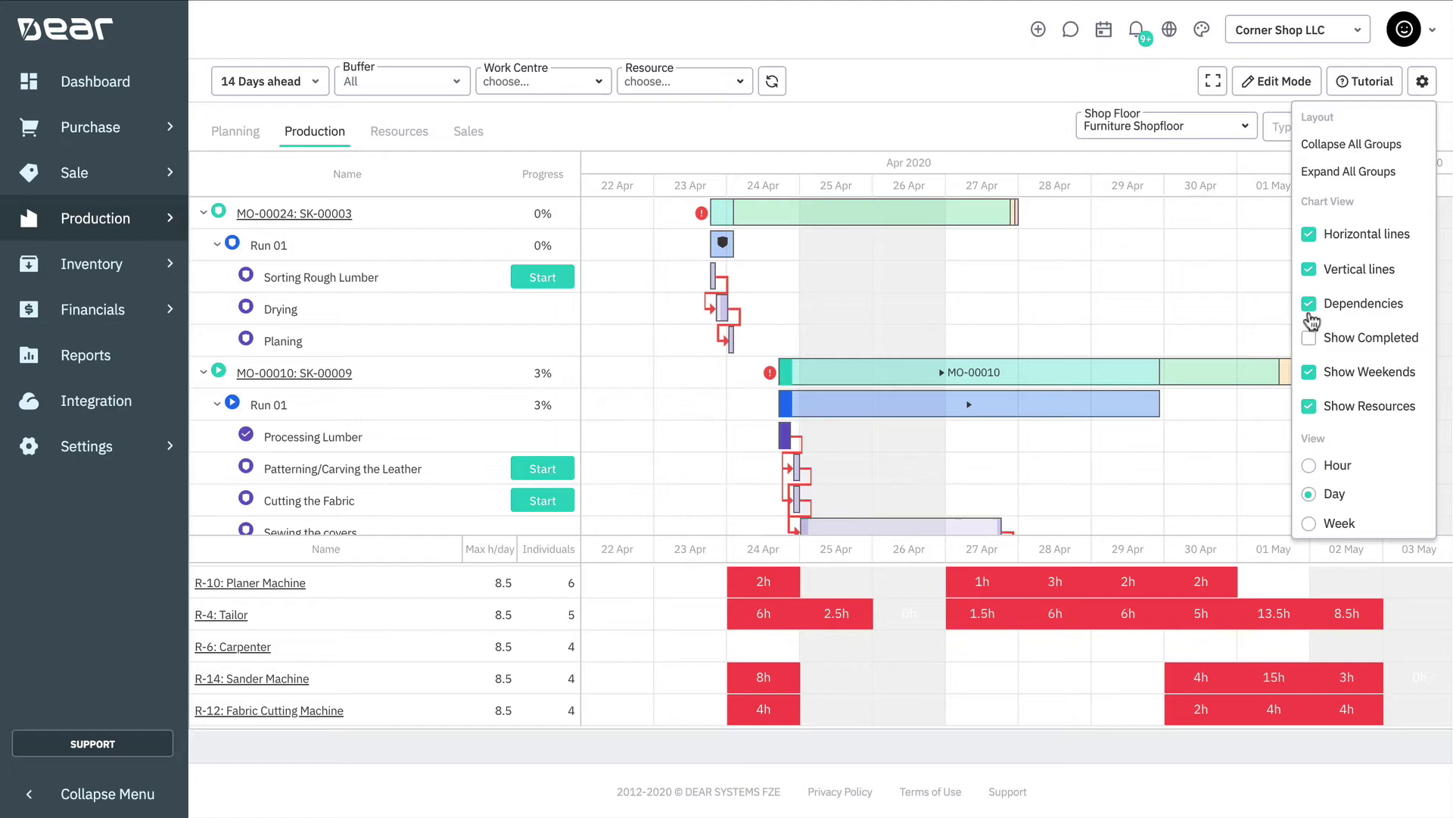
Hide completed orders and the resource grid, keep weekends, and set the Week scale
{"action": "left_click", "coordinate": [1310, 340]}
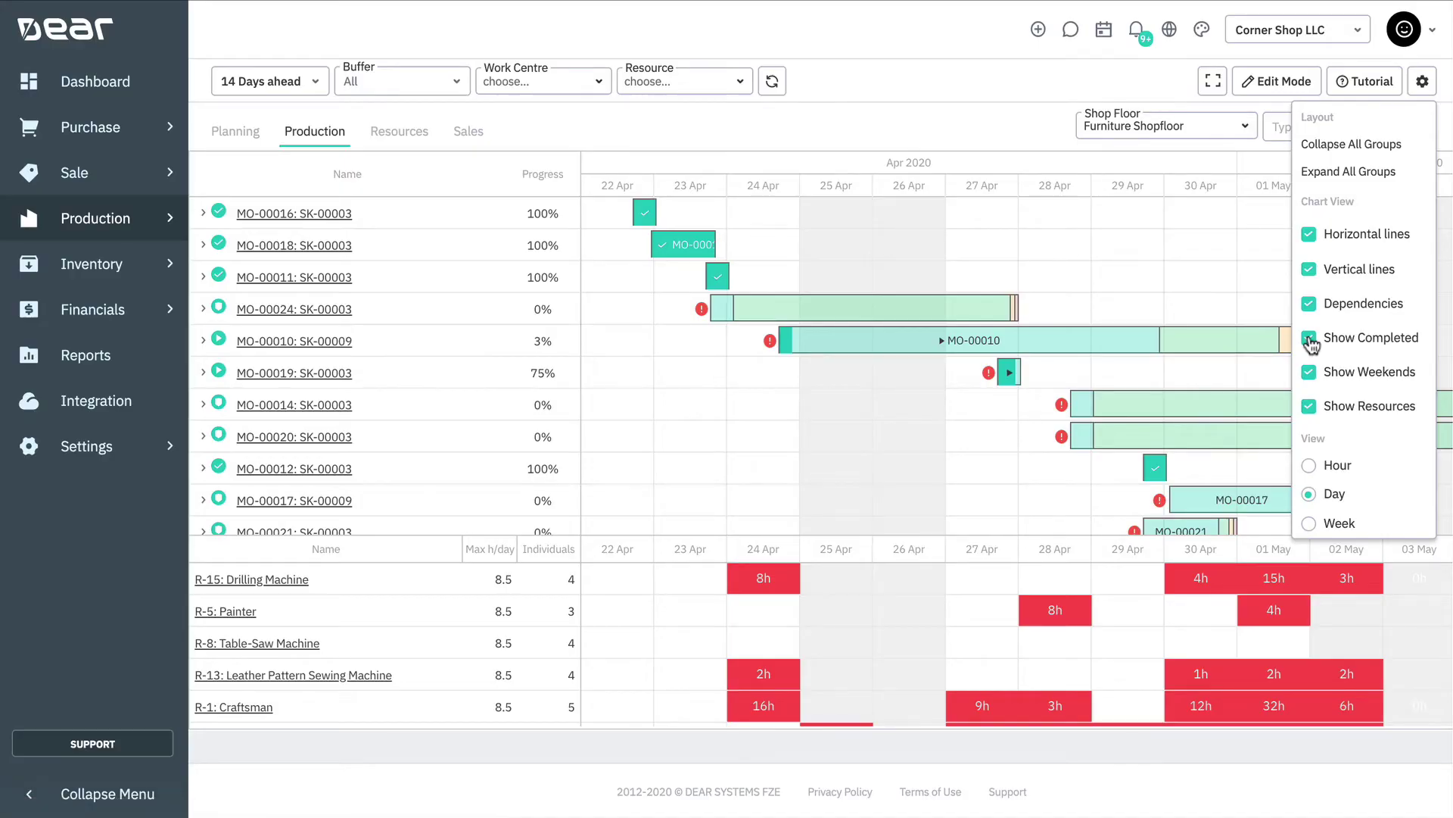
{"action": "left_click", "coordinate": [1310, 340]}
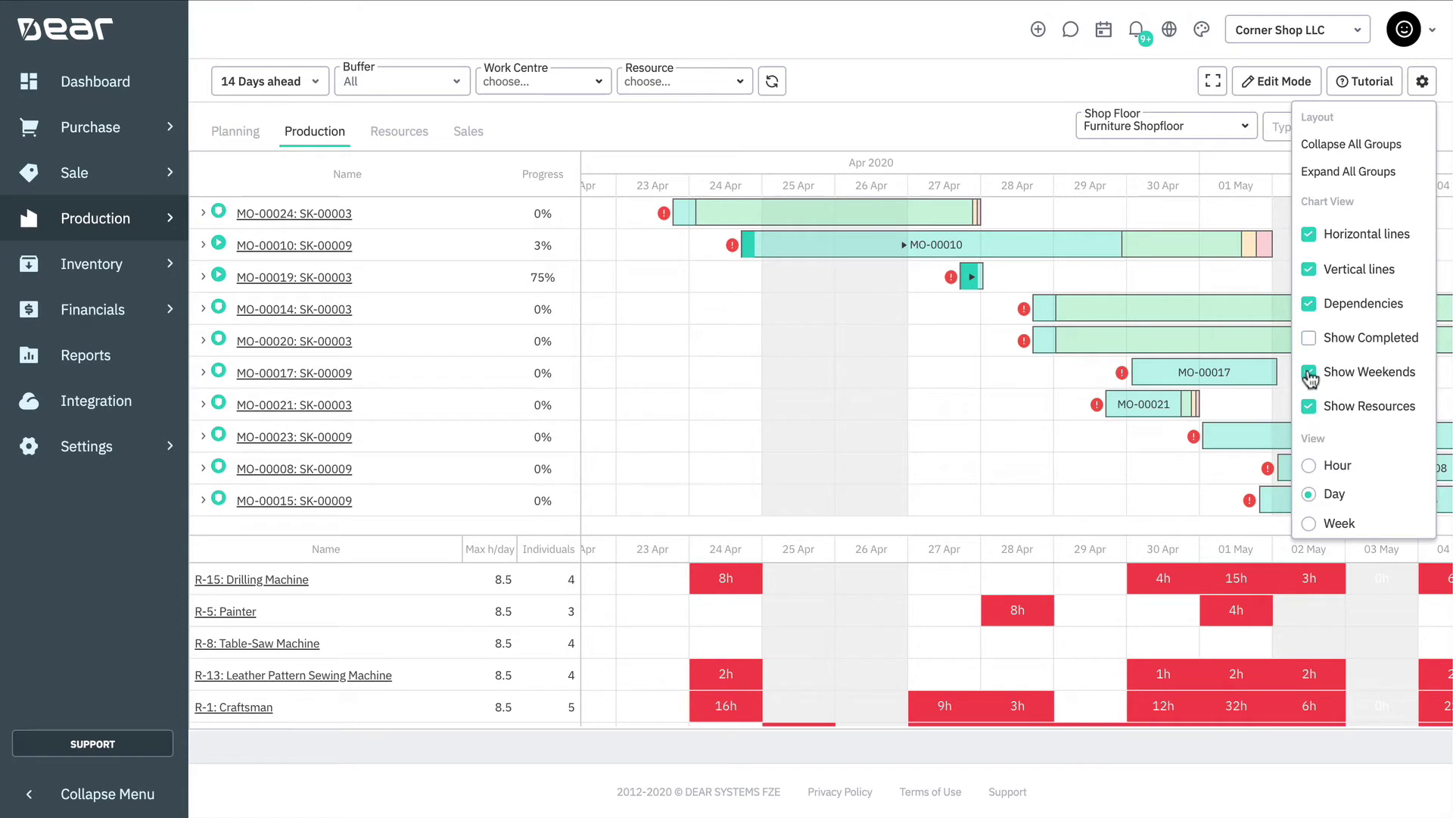
{"action": "left_click", "coordinate": [1311, 374]}
{"action": "left_click", "coordinate": [1310, 374]}
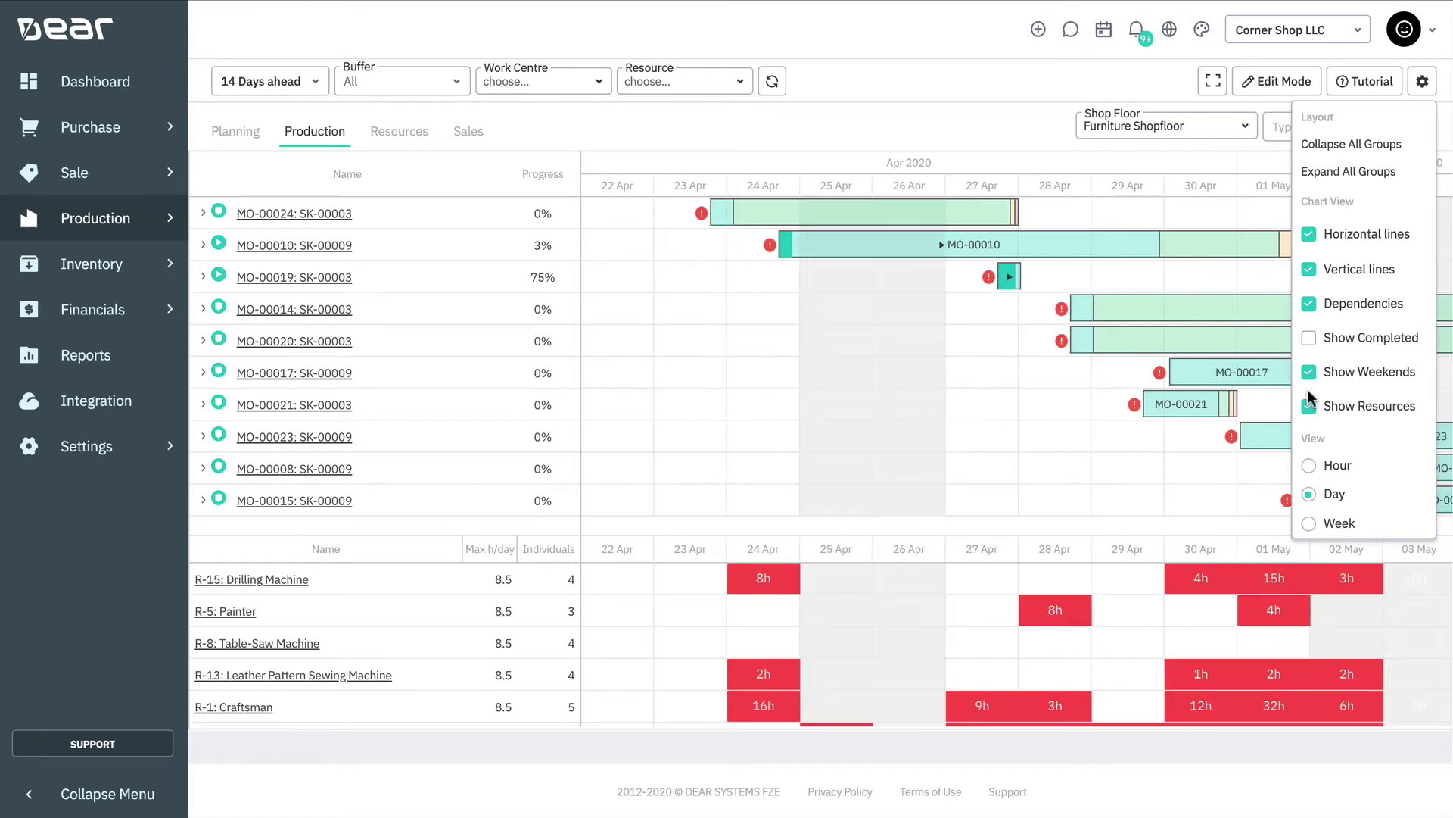
{"action": "left_click", "coordinate": [1310, 408]}
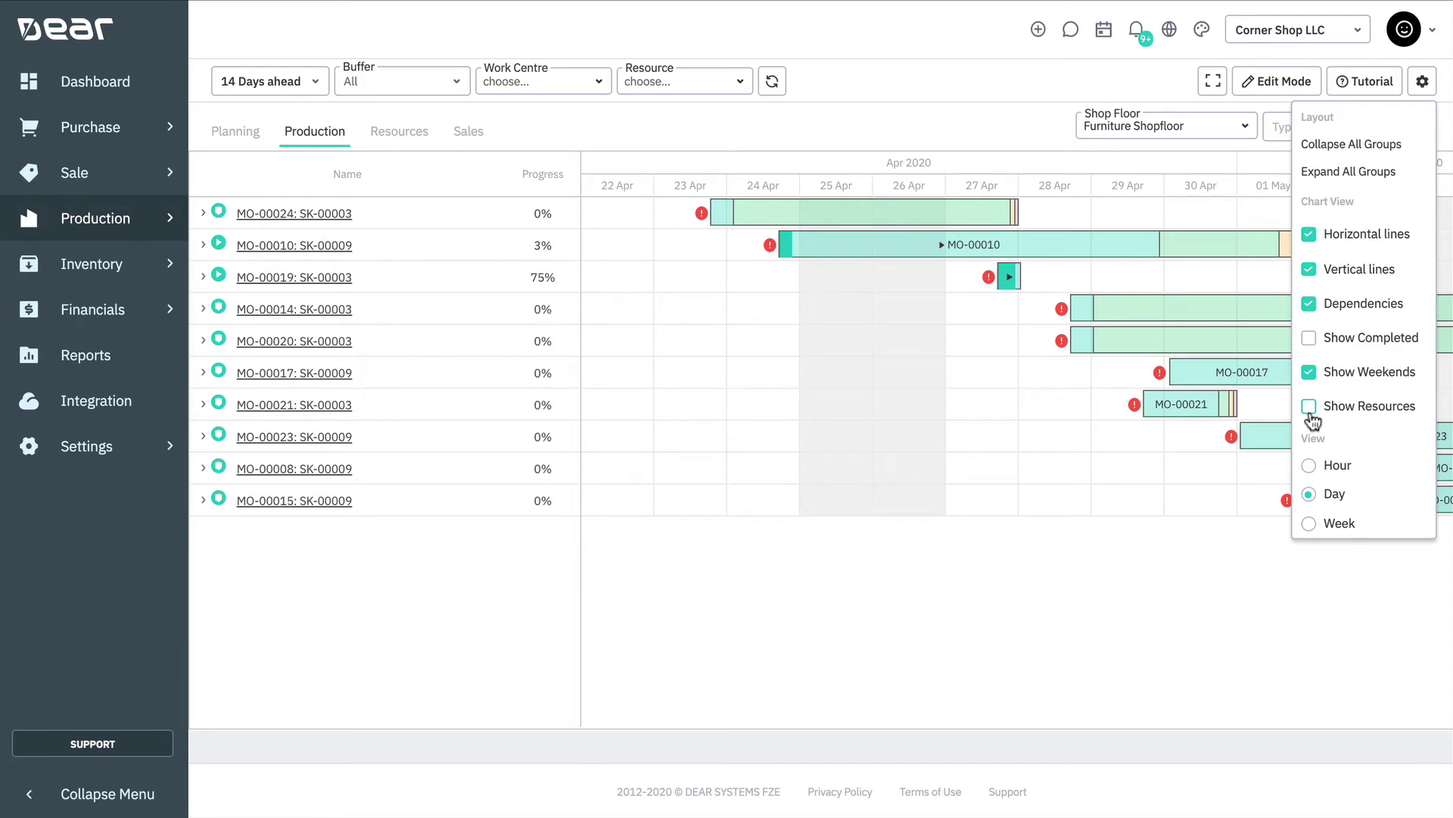
{"action": "left_click", "coordinate": [1309, 467]}
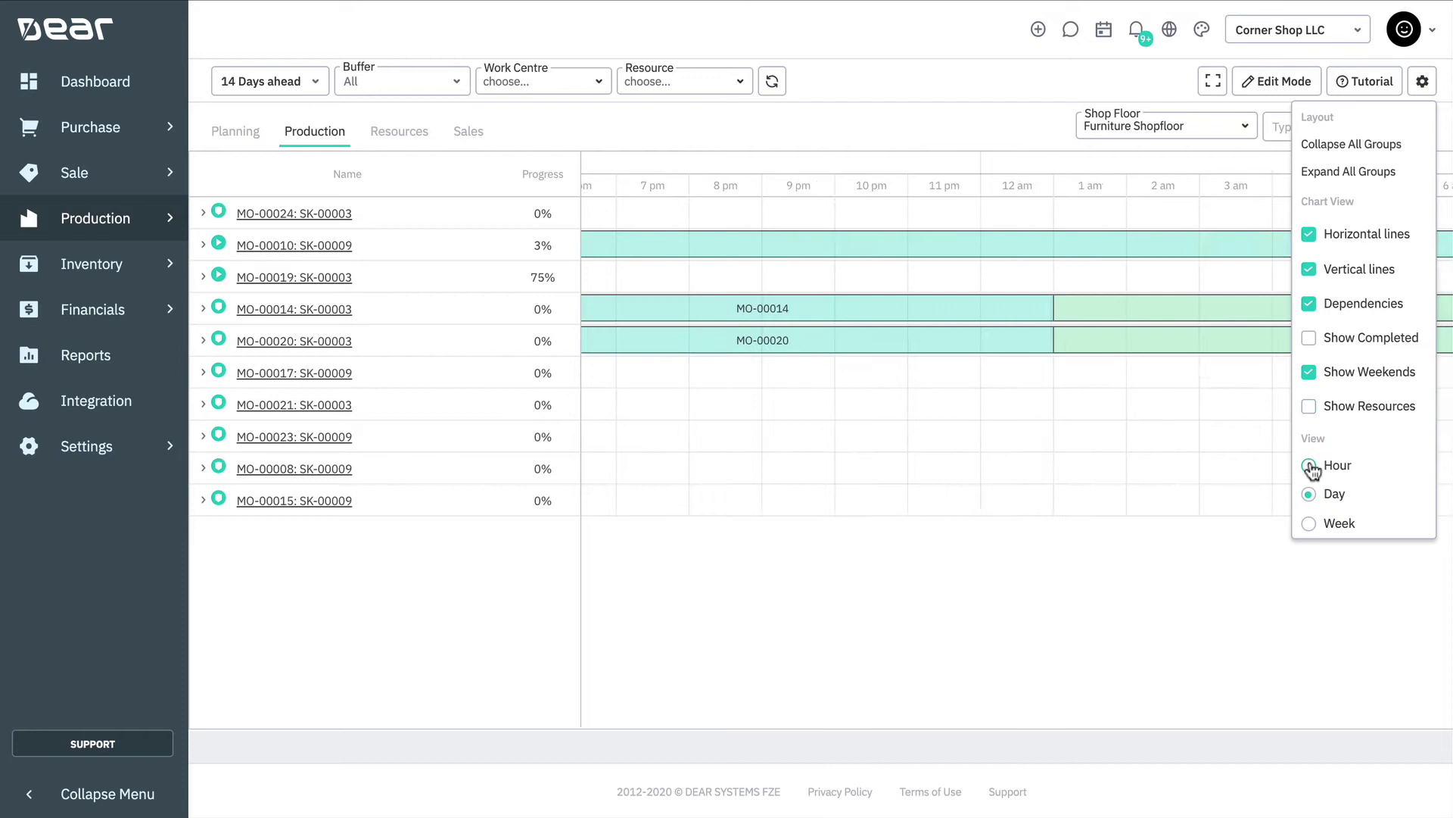
{"action": "left_click", "coordinate": [1309, 493]}
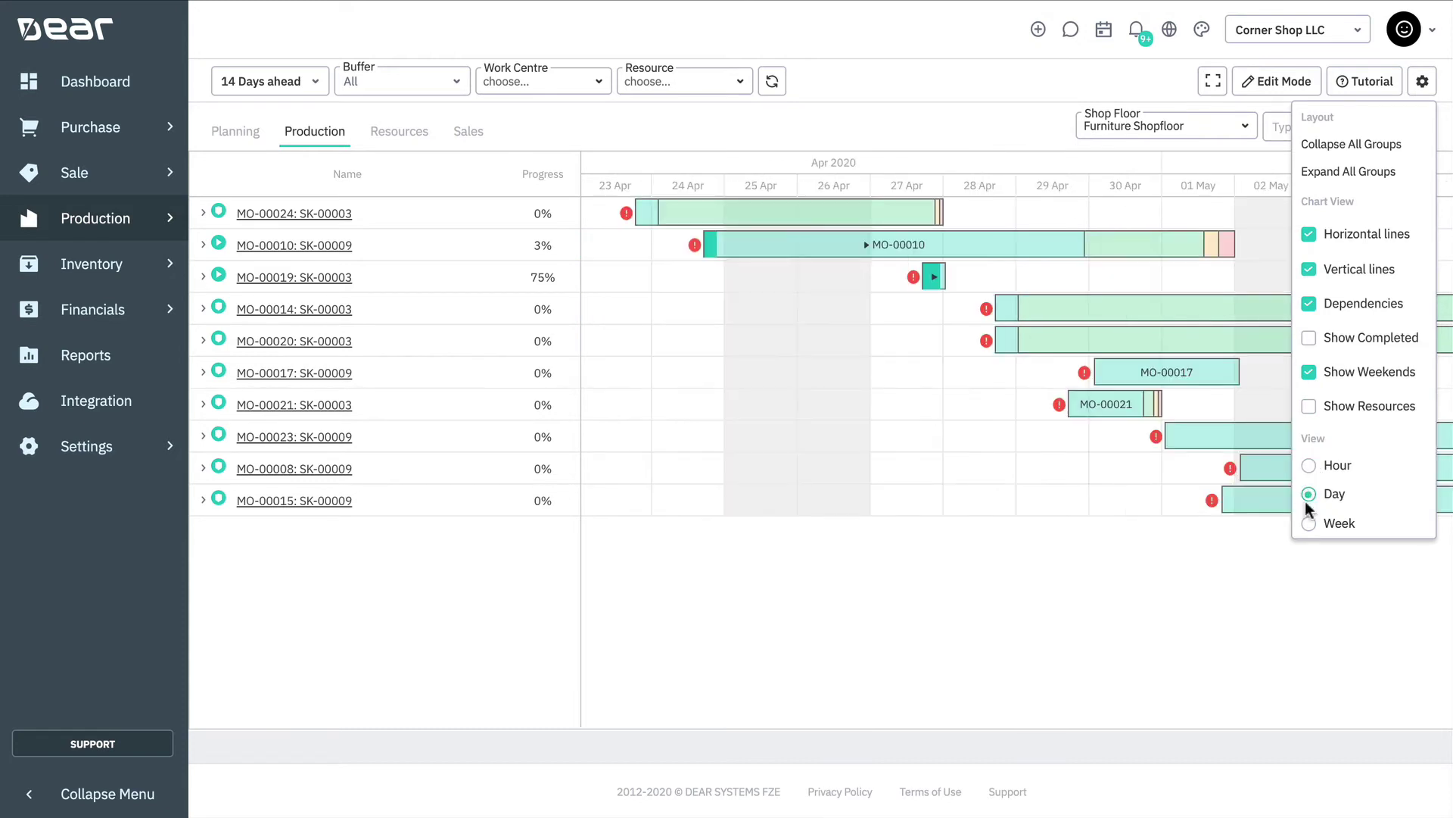
{"action": "left_click", "coordinate": [1310, 523]}
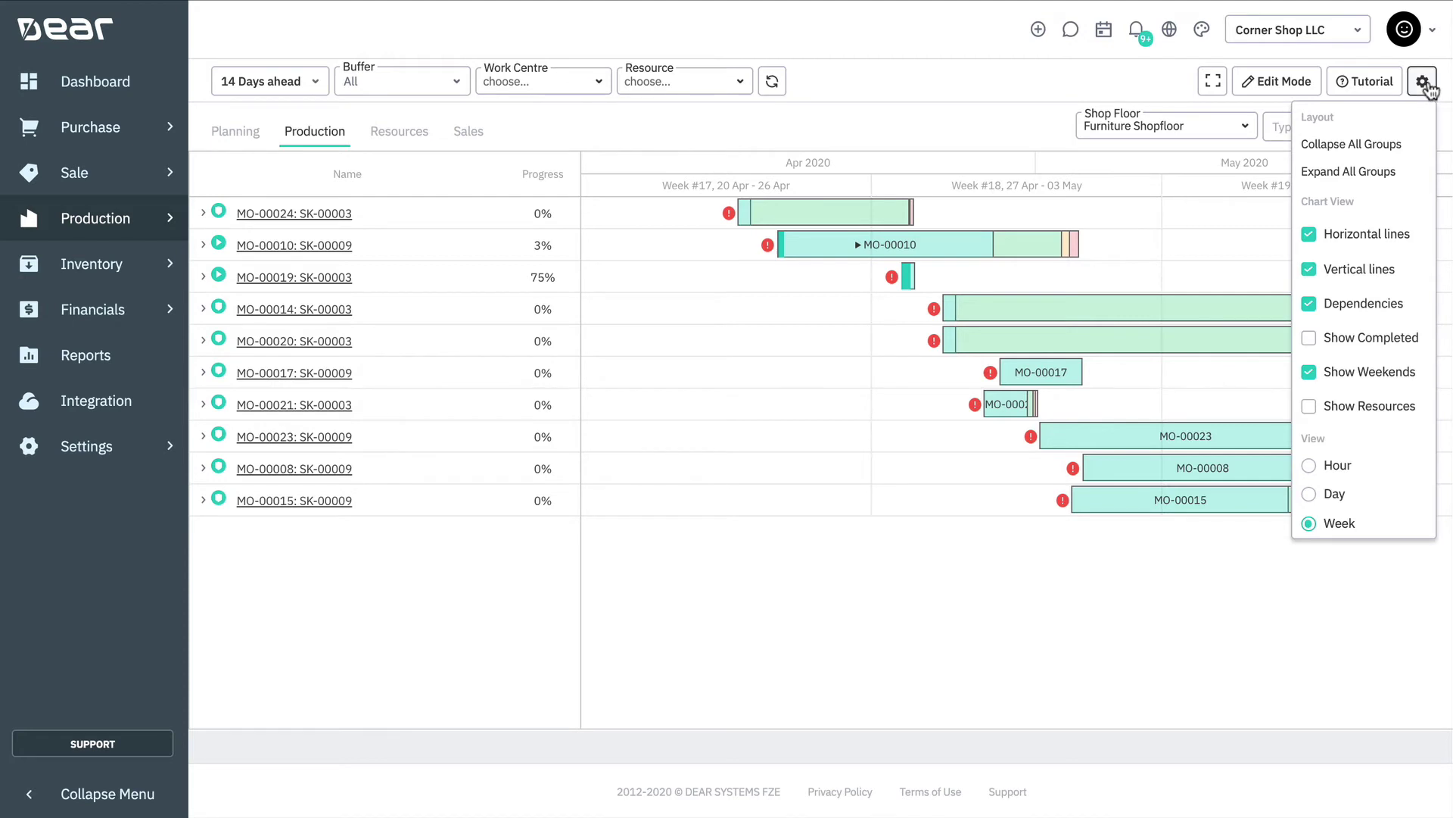
{"action": "left_click", "coordinate": [1425, 83]}
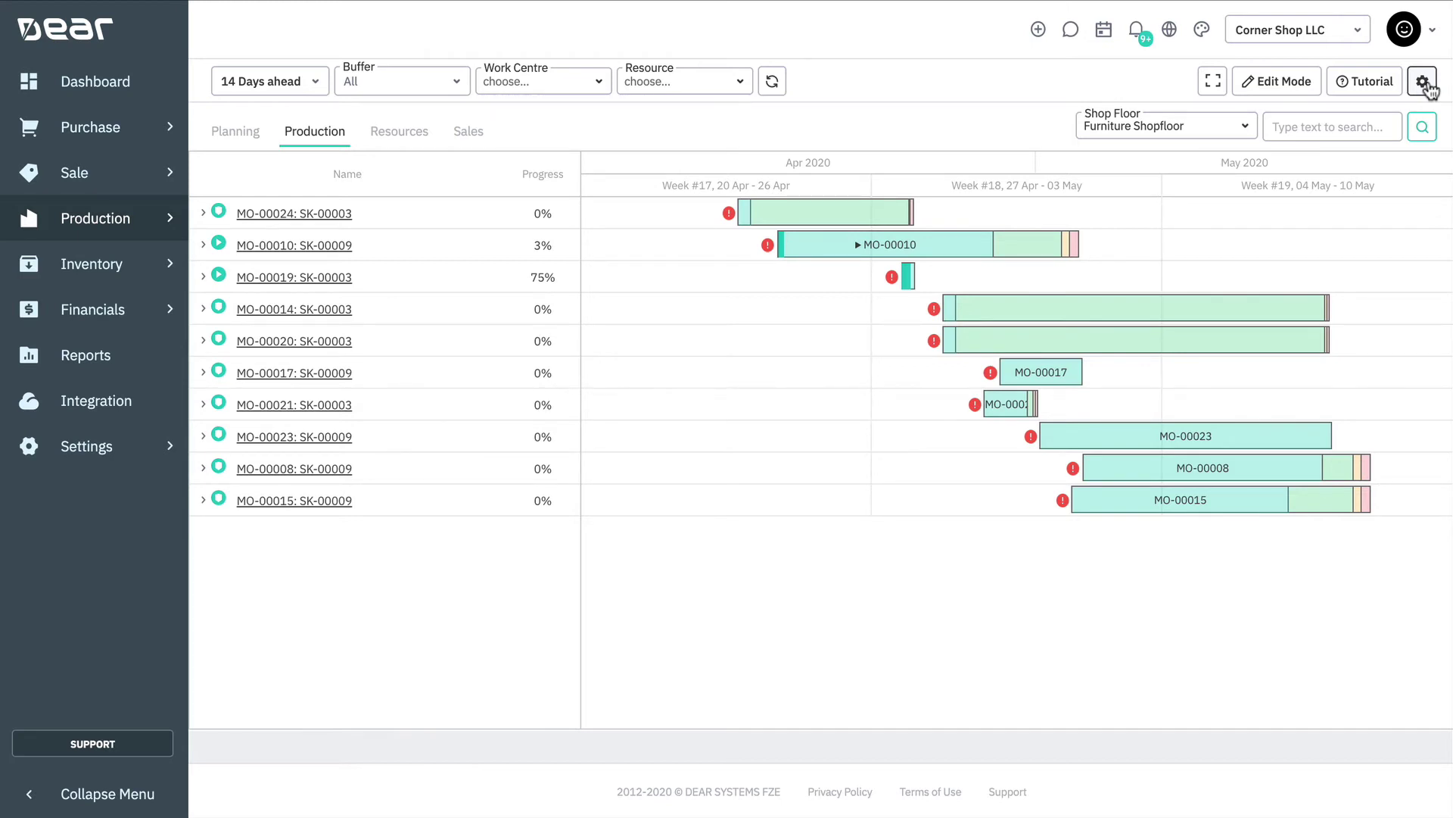
{"action": "left_click", "coordinate": [315, 85]}
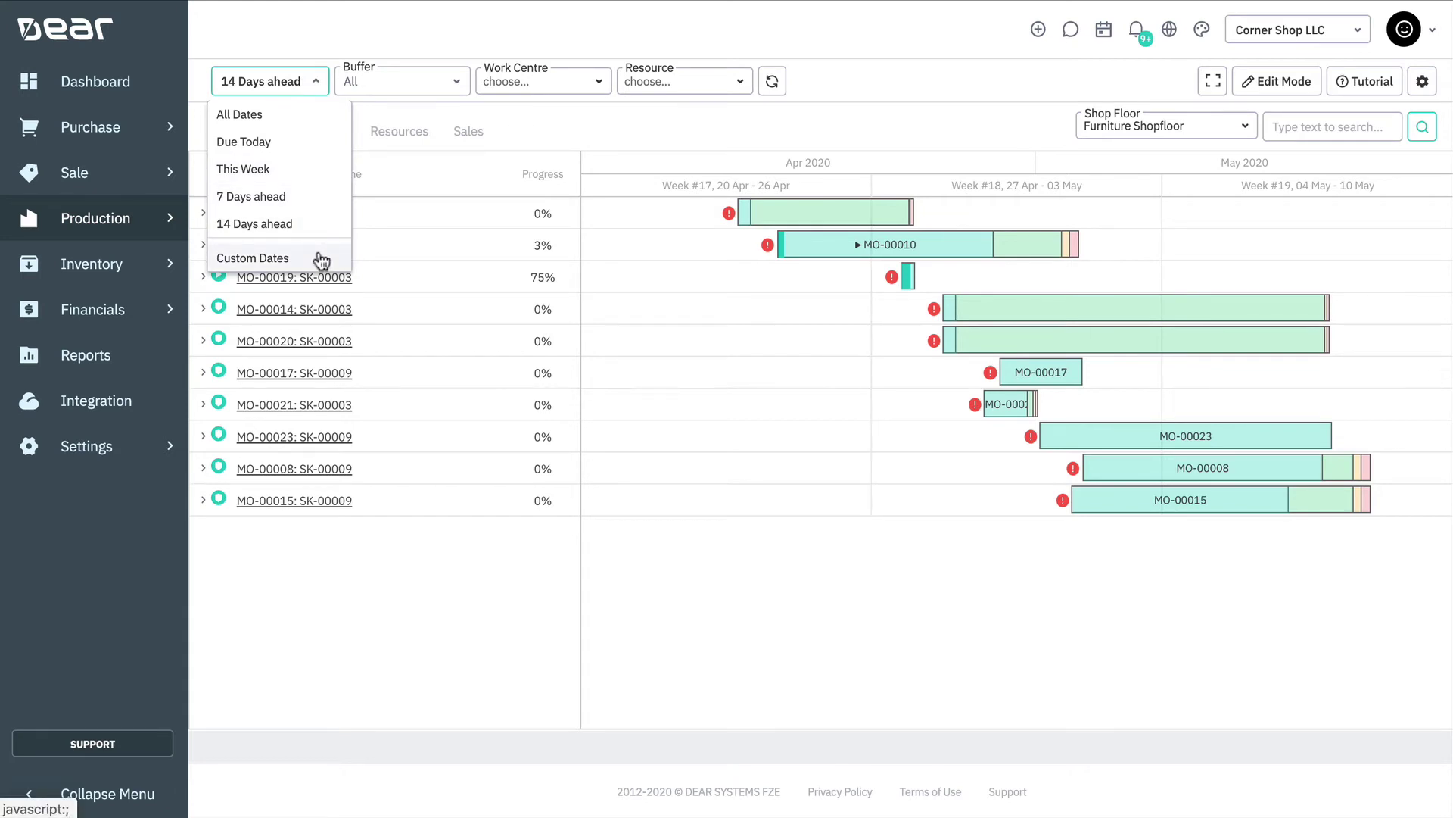
{"action": "left_click", "coordinate": [466, 88]}
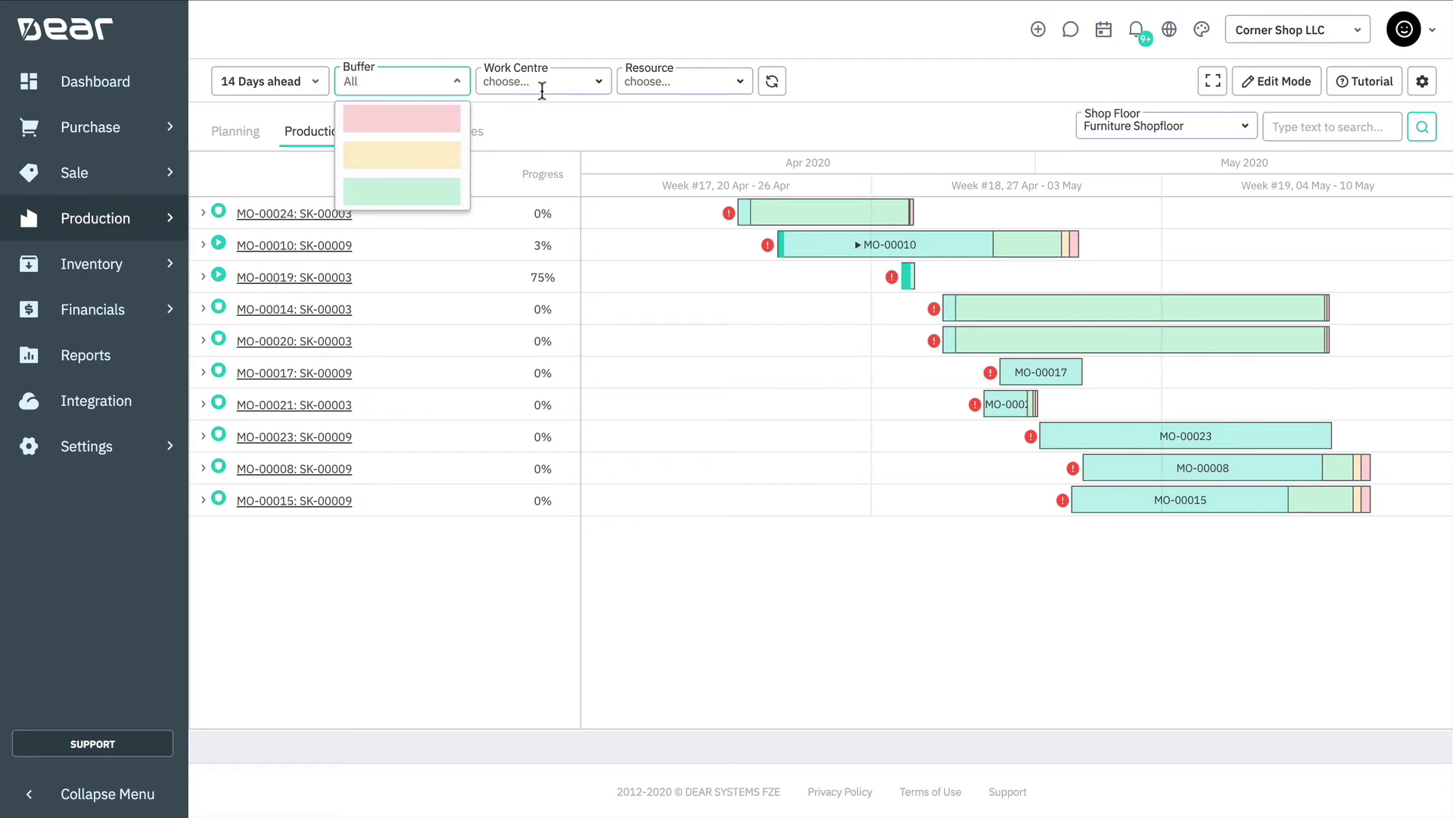
{"action": "left_click", "coordinate": [604, 86]}
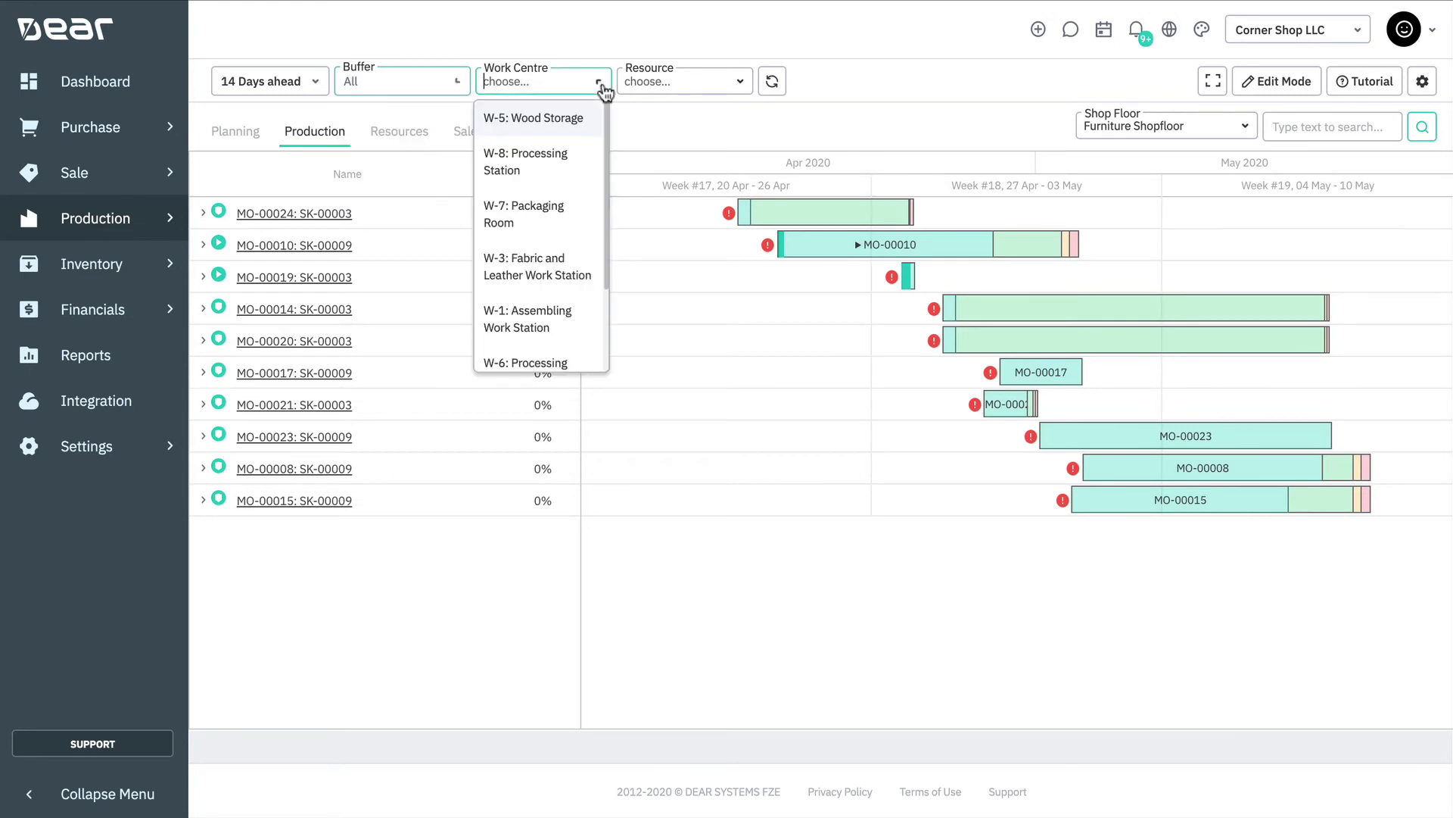
{"action": "left_click", "coordinate": [739, 85]}
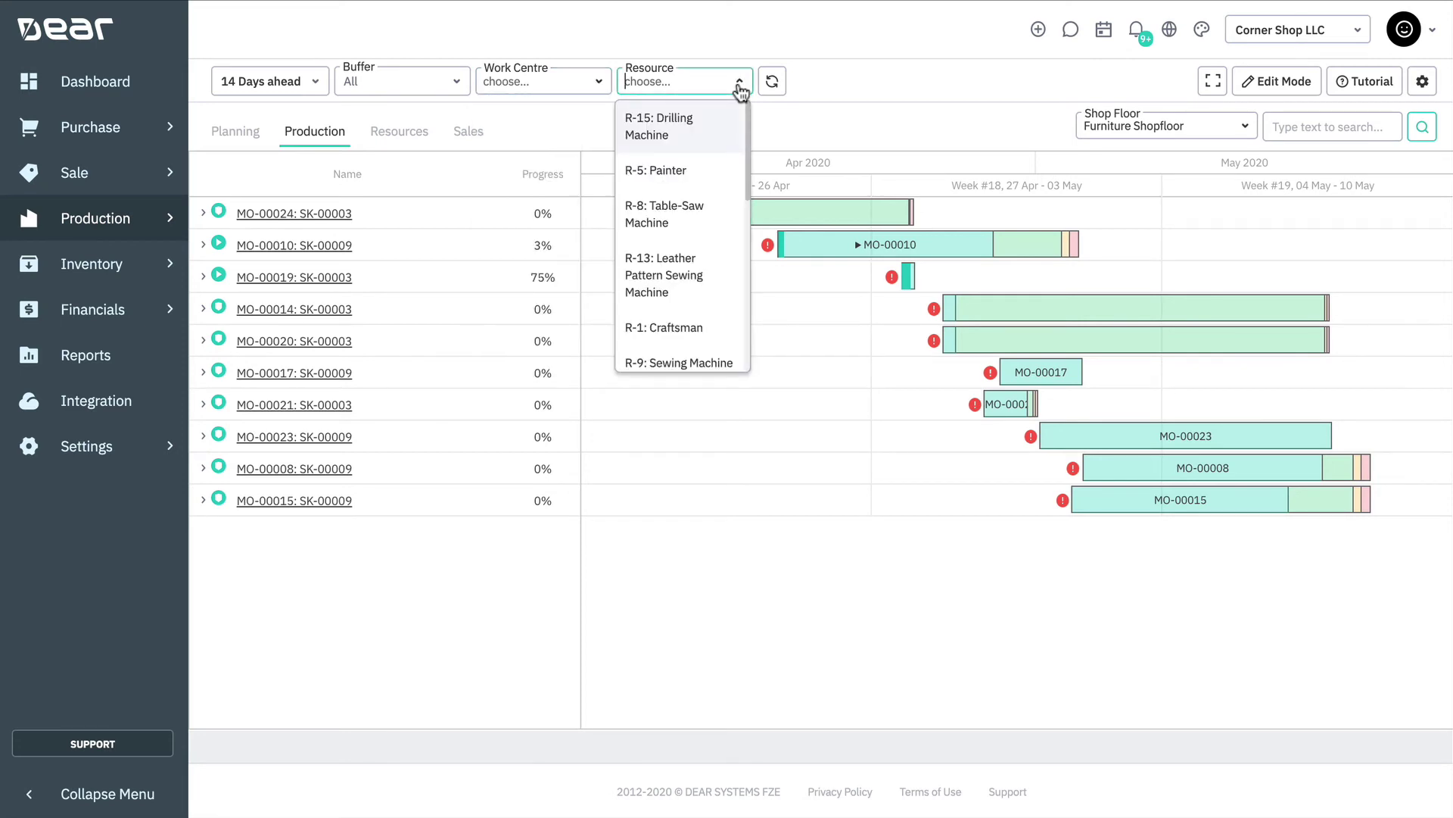
{"action": "left_click", "coordinate": [740, 85]}
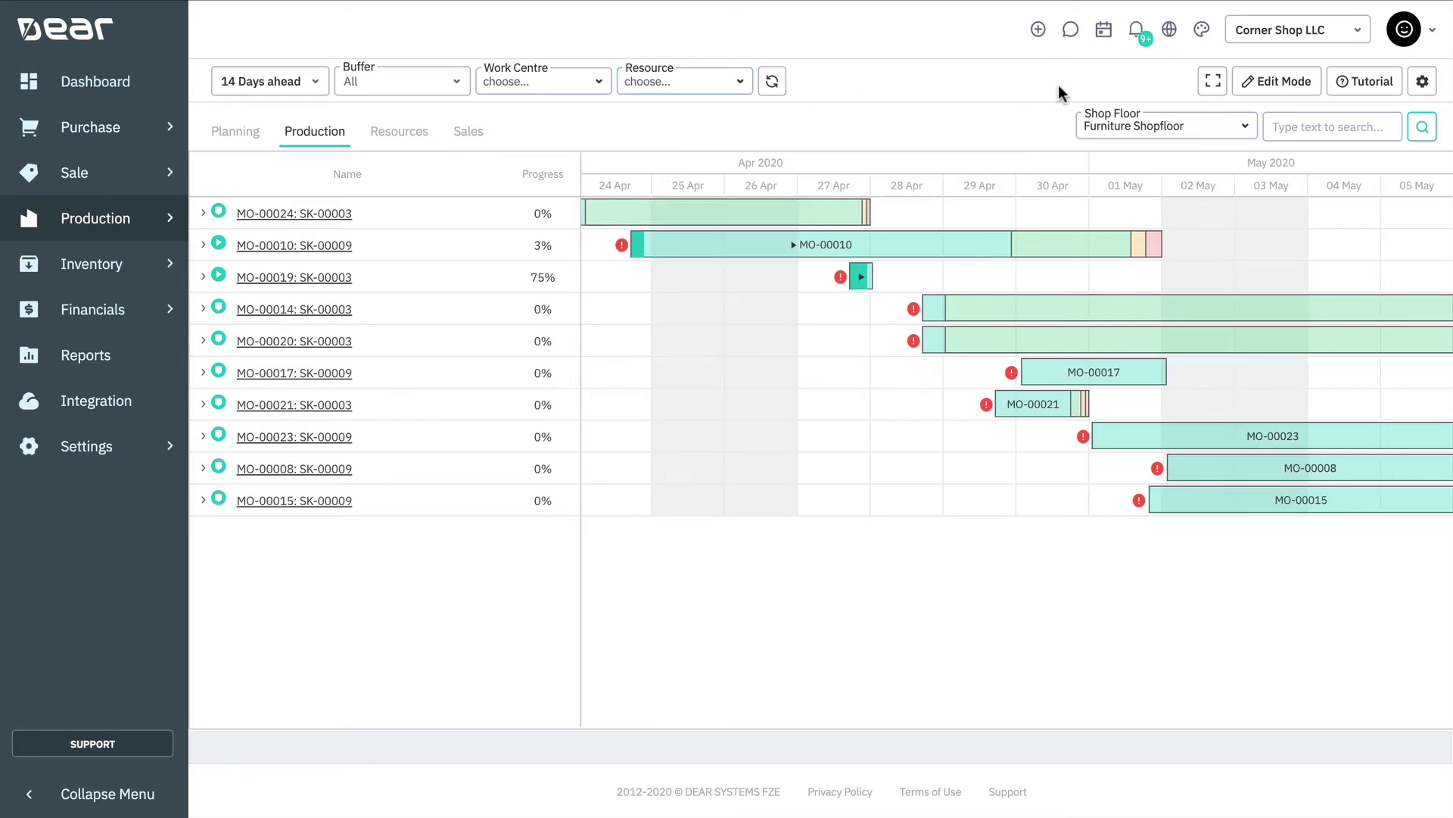
Switch the ten-order Production chart into Edit Mode
{"action": "left_click", "coordinate": [1248, 85]}
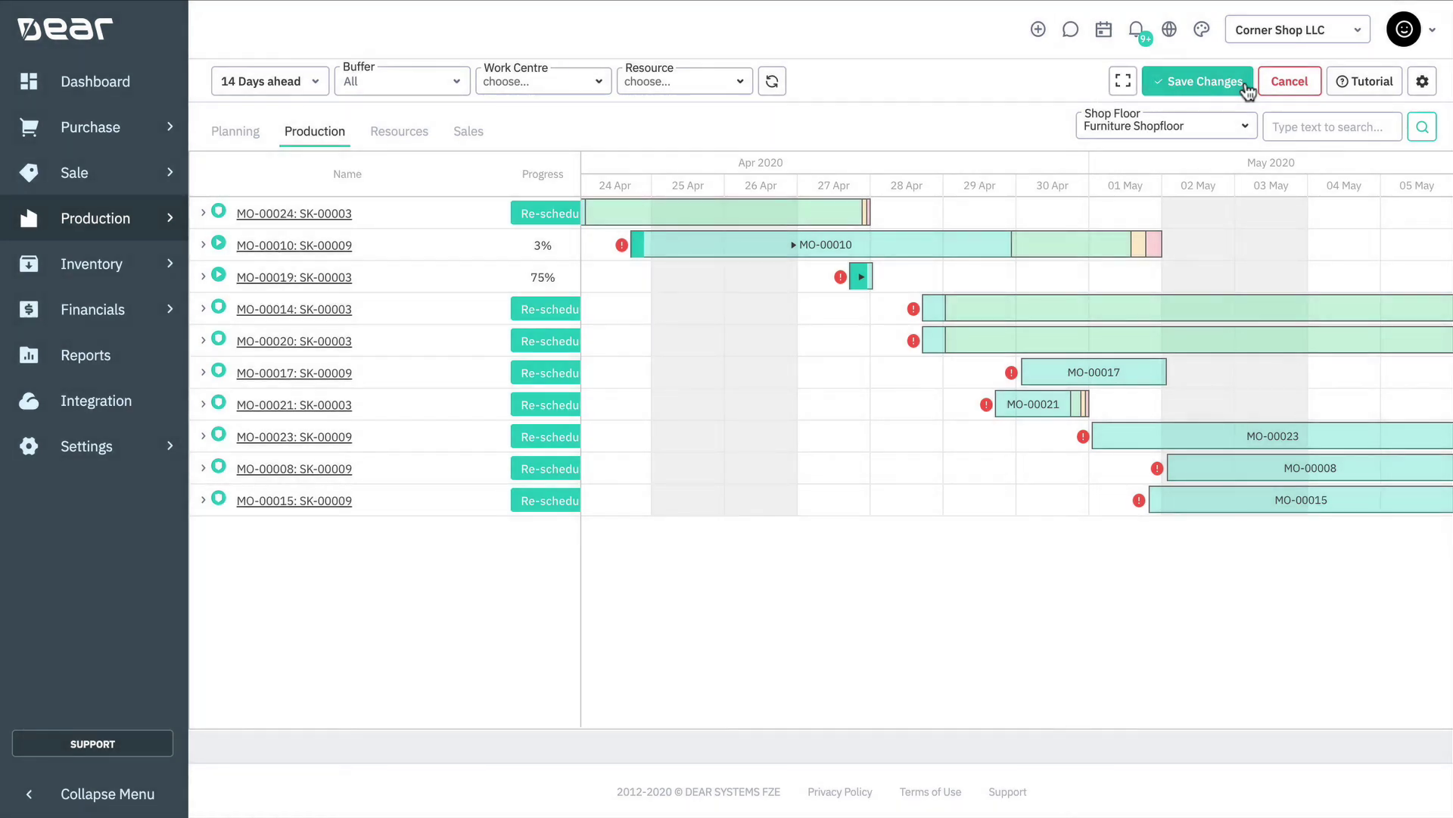
{"action": "mouse_move", "coordinate": [882, 280]}
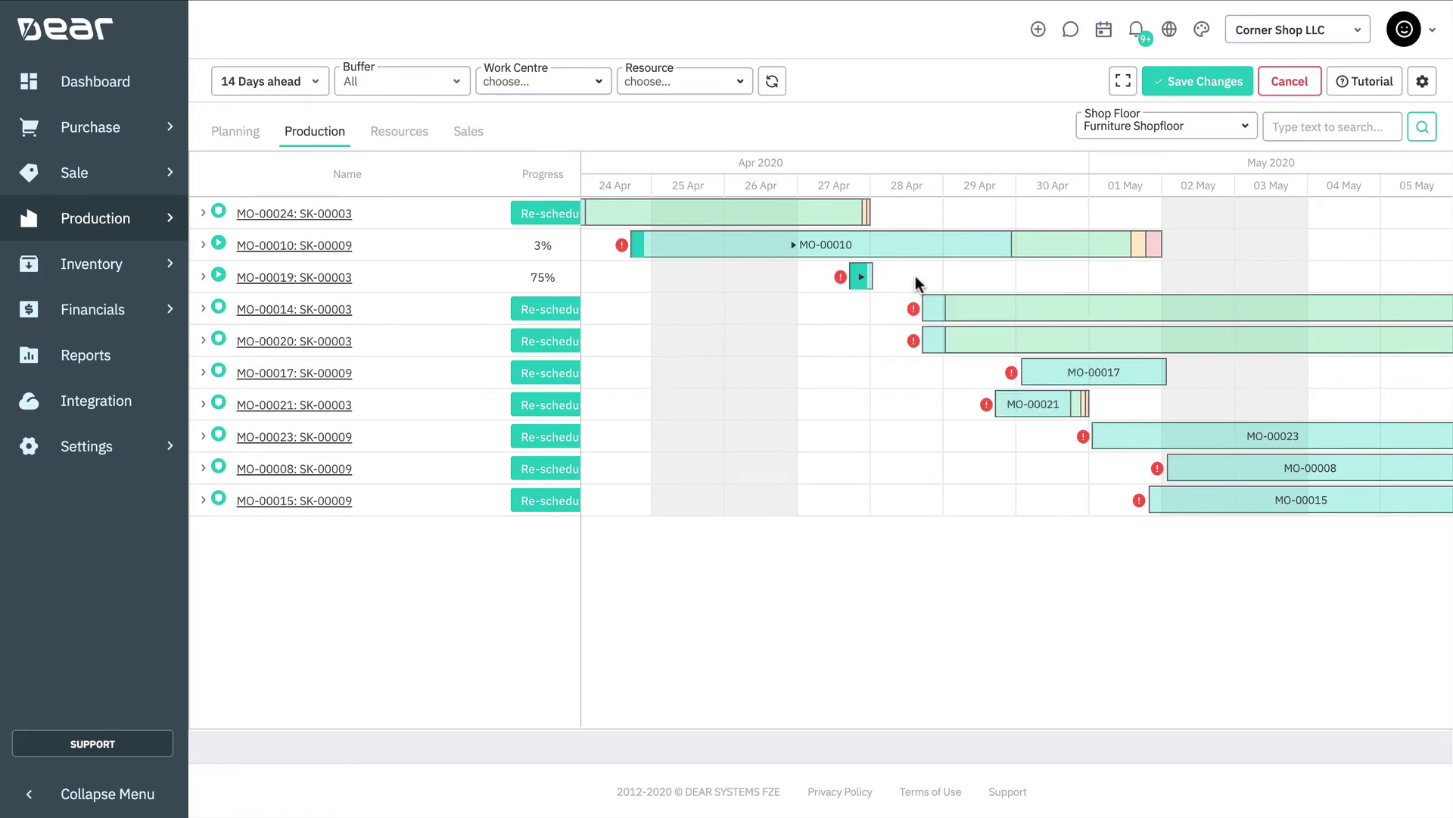
Drag MO-00014 and MO-00020 to start 27 Apr, MO-00017 to 03 May, then save changes
{"action": "left_click_drag", "start_coordinate": [928, 313], "coordinate": [753, 311]}
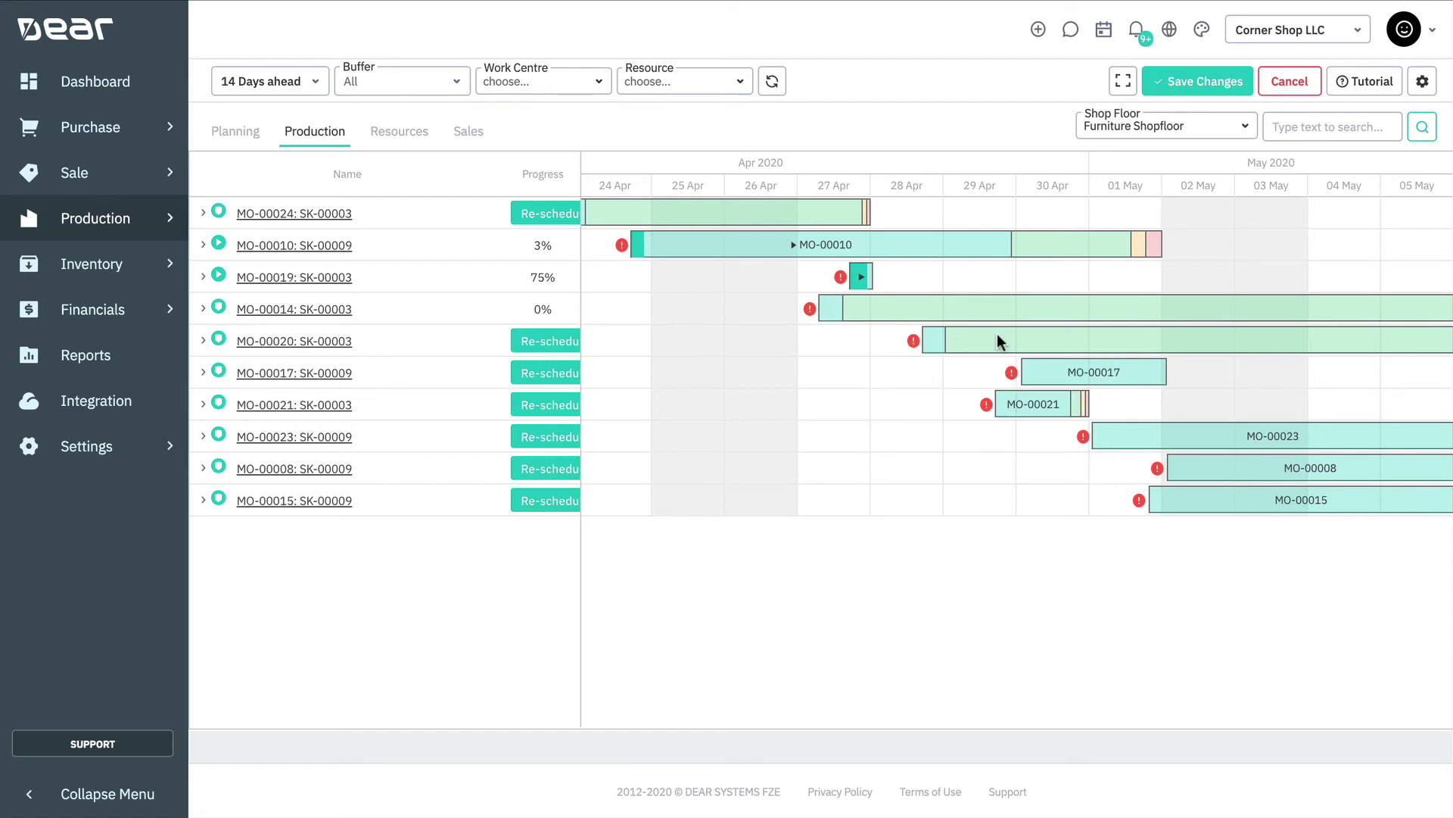
{"action": "left_click_drag", "start_coordinate": [927, 340], "coordinate": [830, 342]}
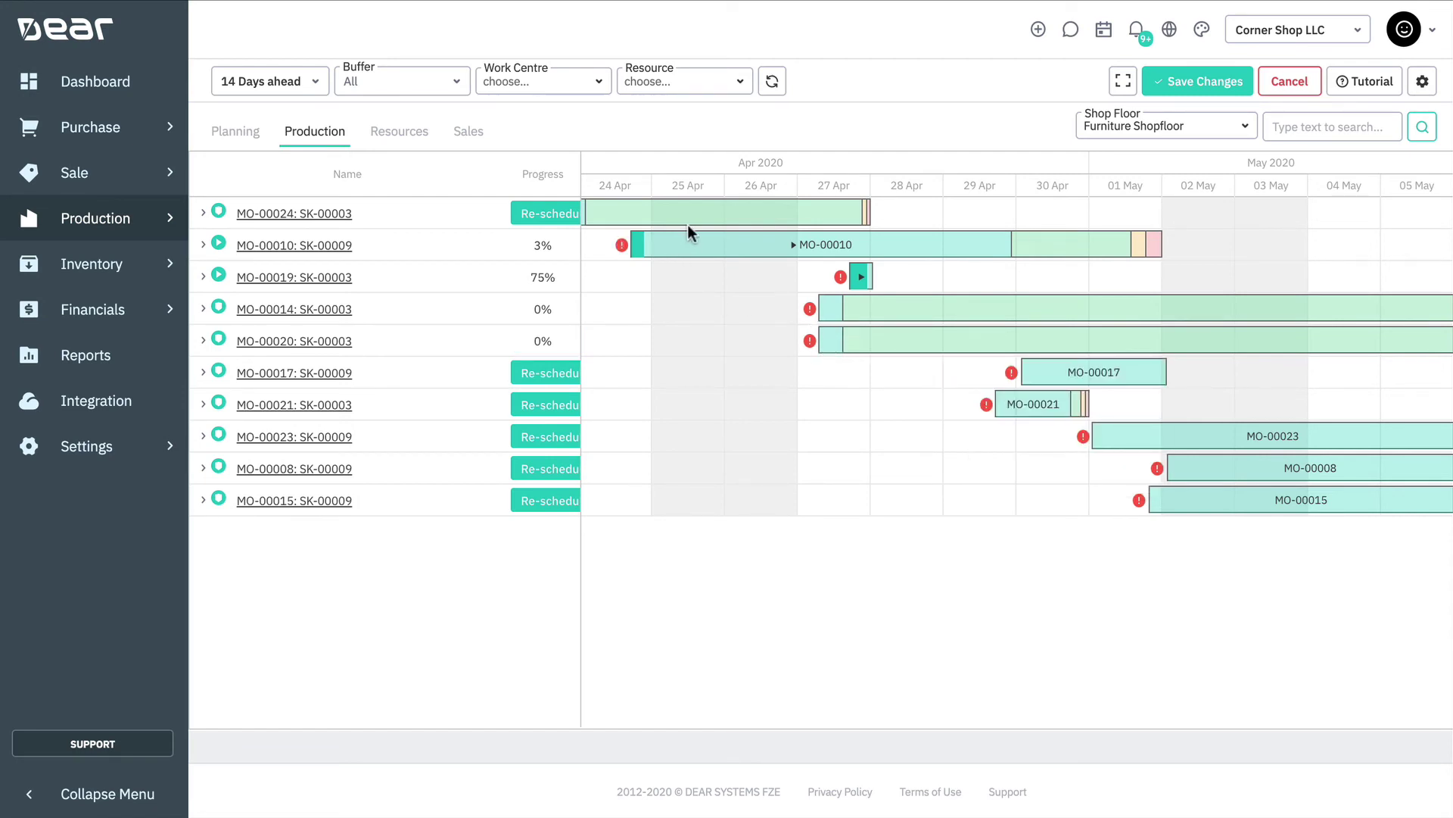
{"action": "left_click_drag", "start_coordinate": [1035, 376], "coordinate": [953, 378]}
{"action": "mouse_move", "coordinate": [1053, 373]}
{"action": "left_mouse_down"}
{"action": "mouse_move", "coordinate": [1340, 370]}
{"action": "mouse_move", "coordinate": [1272, 357]}
{"action": "left_mouse_up"}
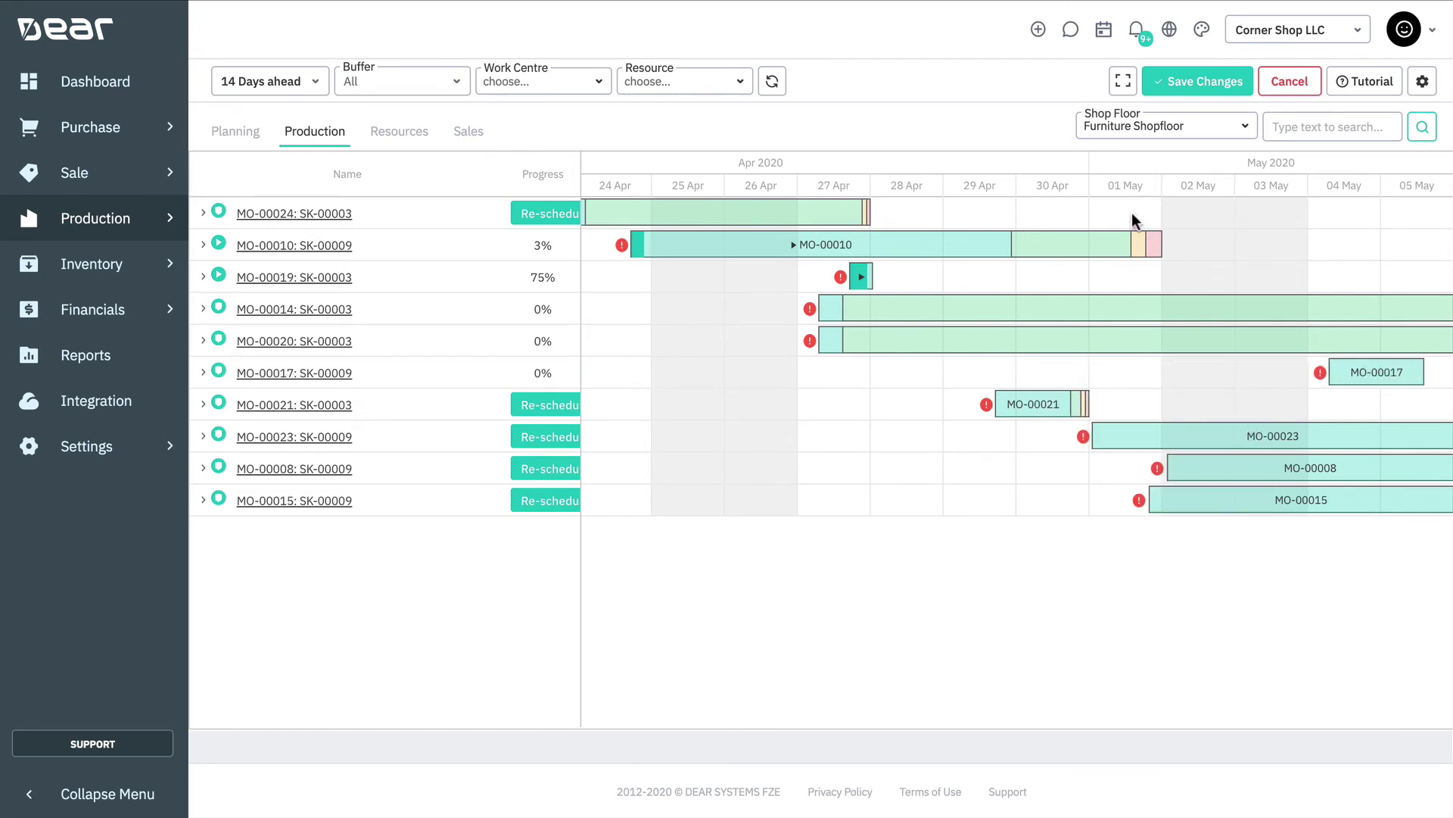
{"action": "left_click", "coordinate": [1226, 83]}
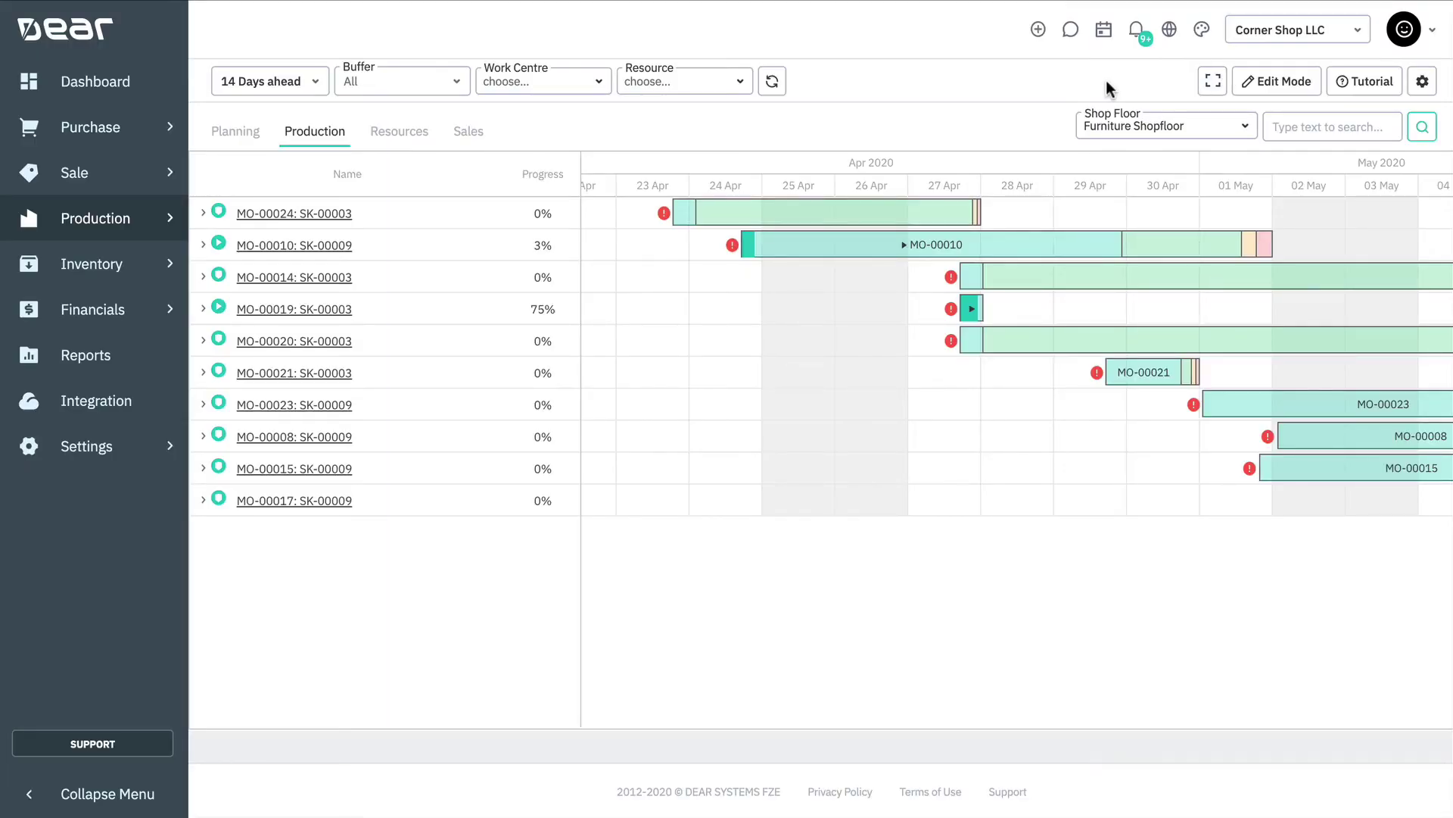
Open the Resources tab and expand R-14: Sander Machine and R-11: Shaper Machine
{"action": "left_click", "coordinate": [388, 133]}
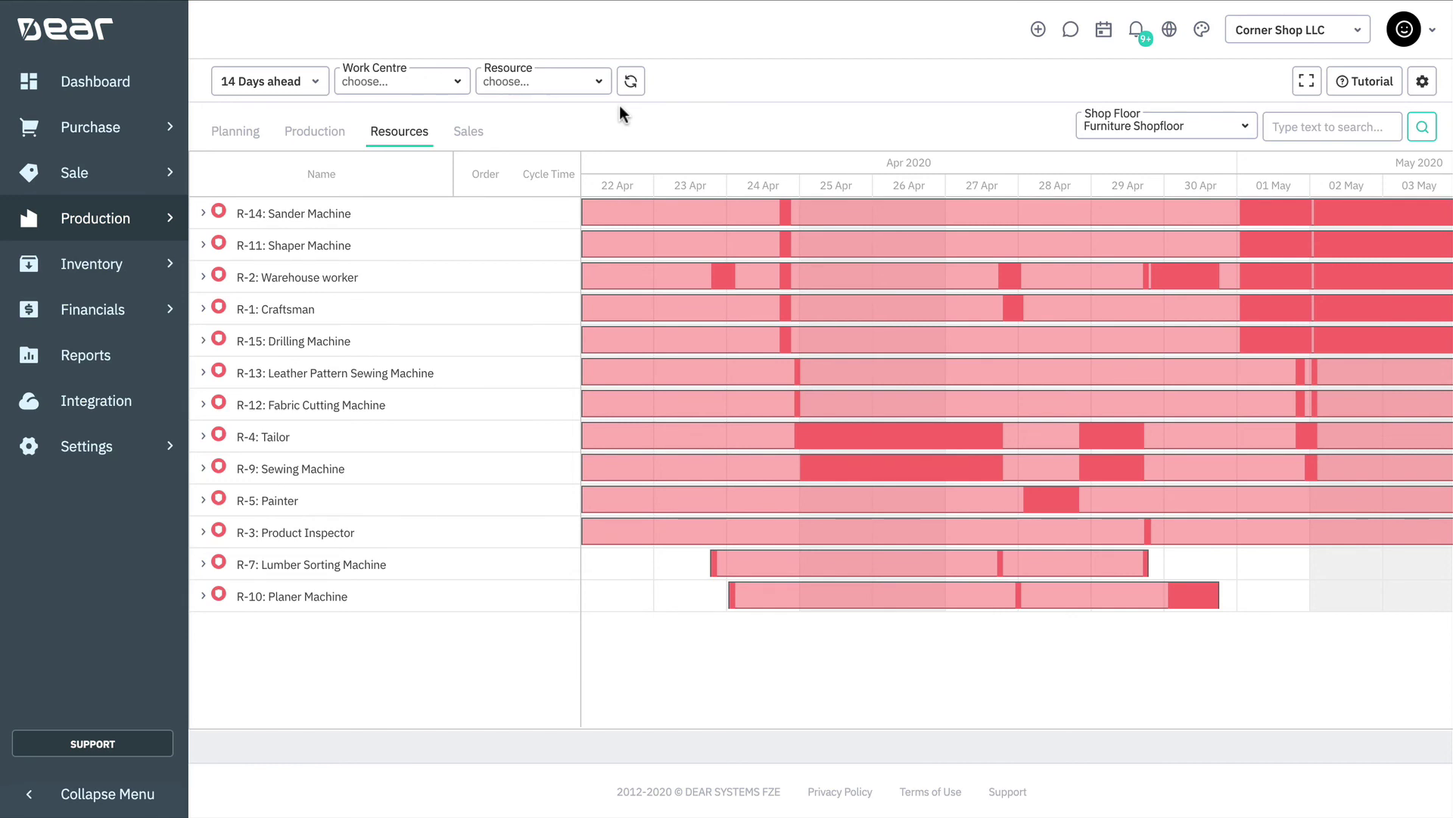
{"action": "left_click", "coordinate": [203, 214]}
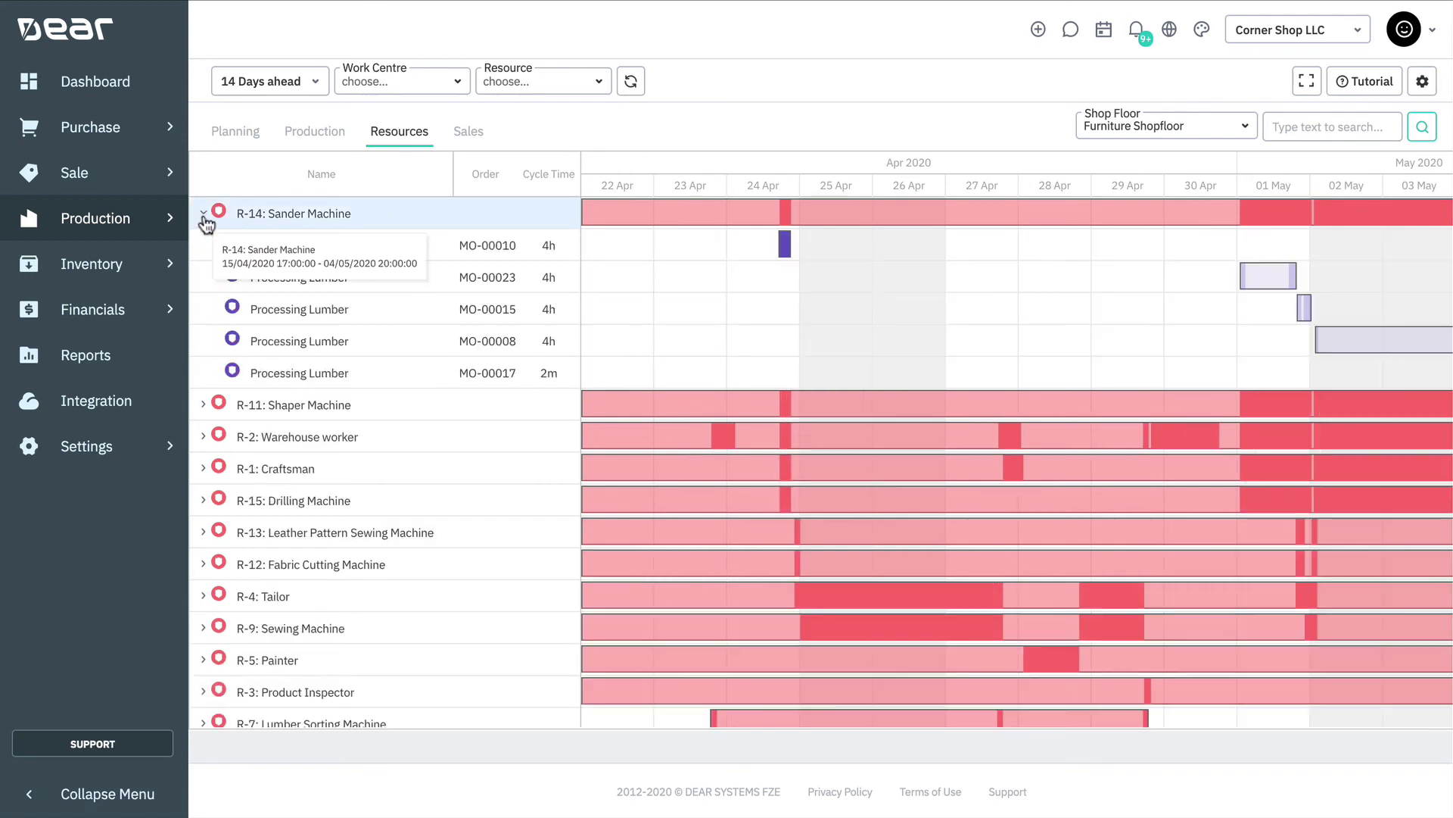
{"action": "left_click", "coordinate": [203, 405]}
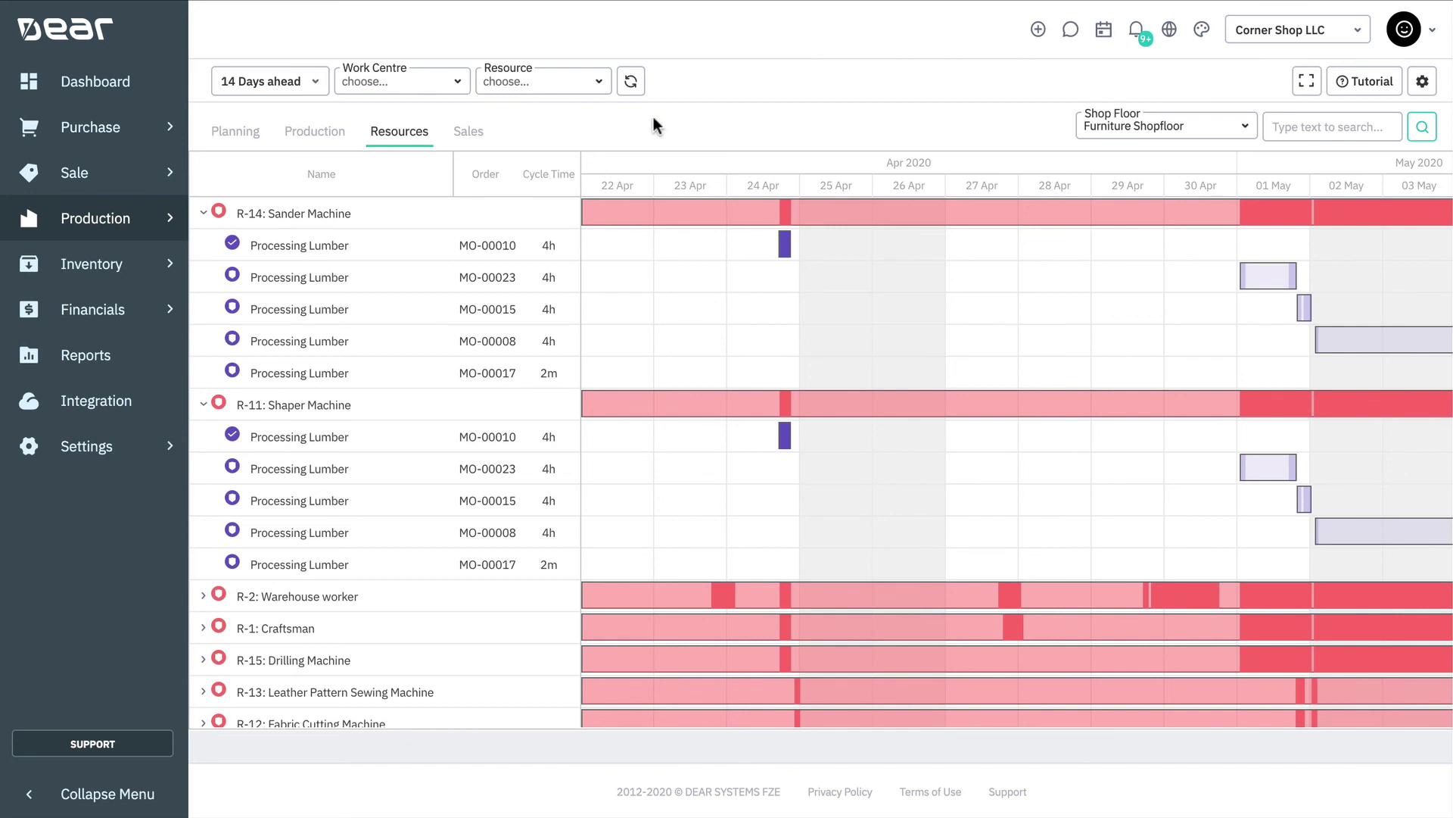
Open the Sales schedule and expand SO-01107 and SO-01108 to show their SK-00009 manufacturing orders
{"action": "left_click", "coordinate": [481, 140]}
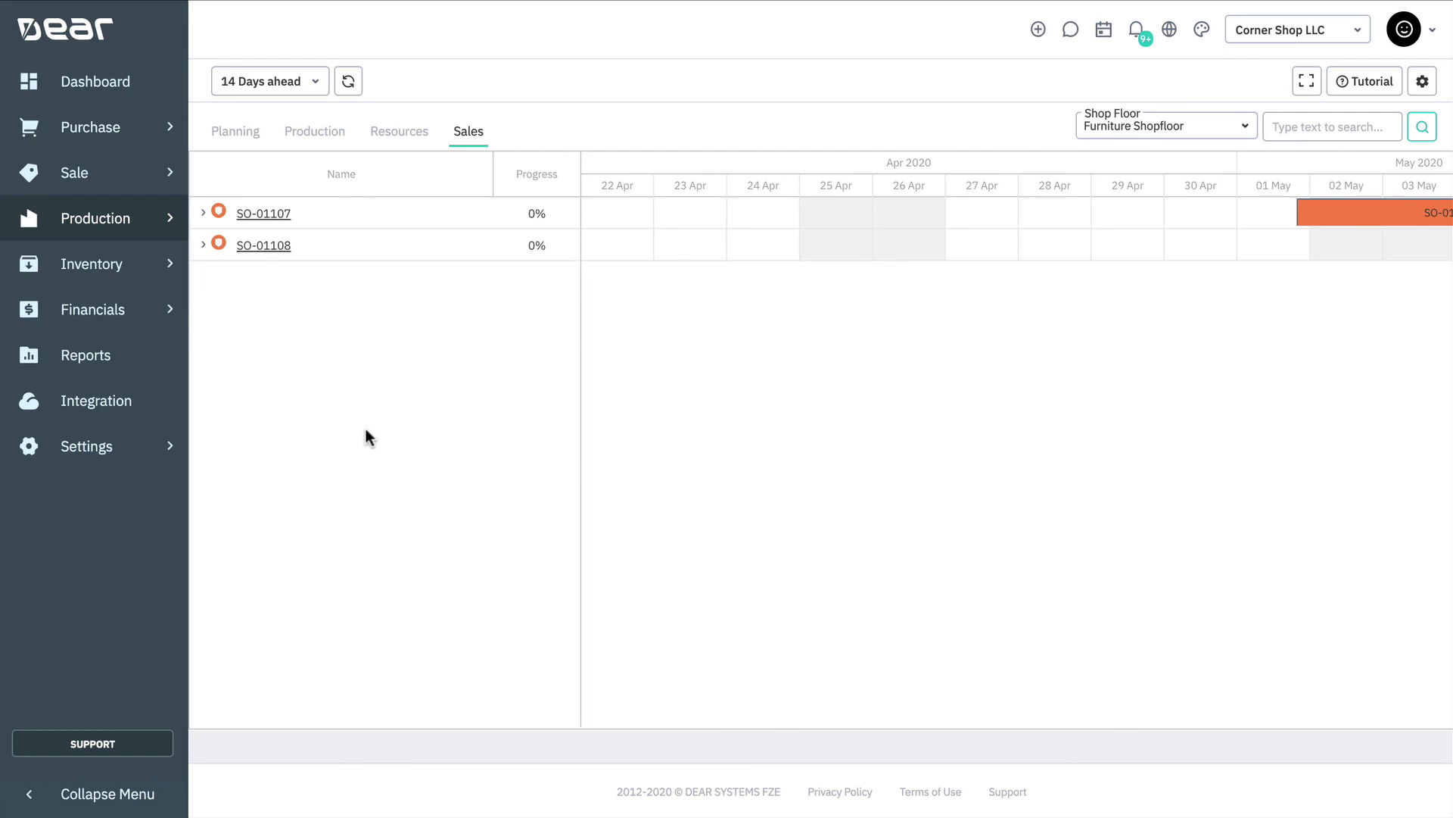
{"action": "left_click", "coordinate": [203, 216]}
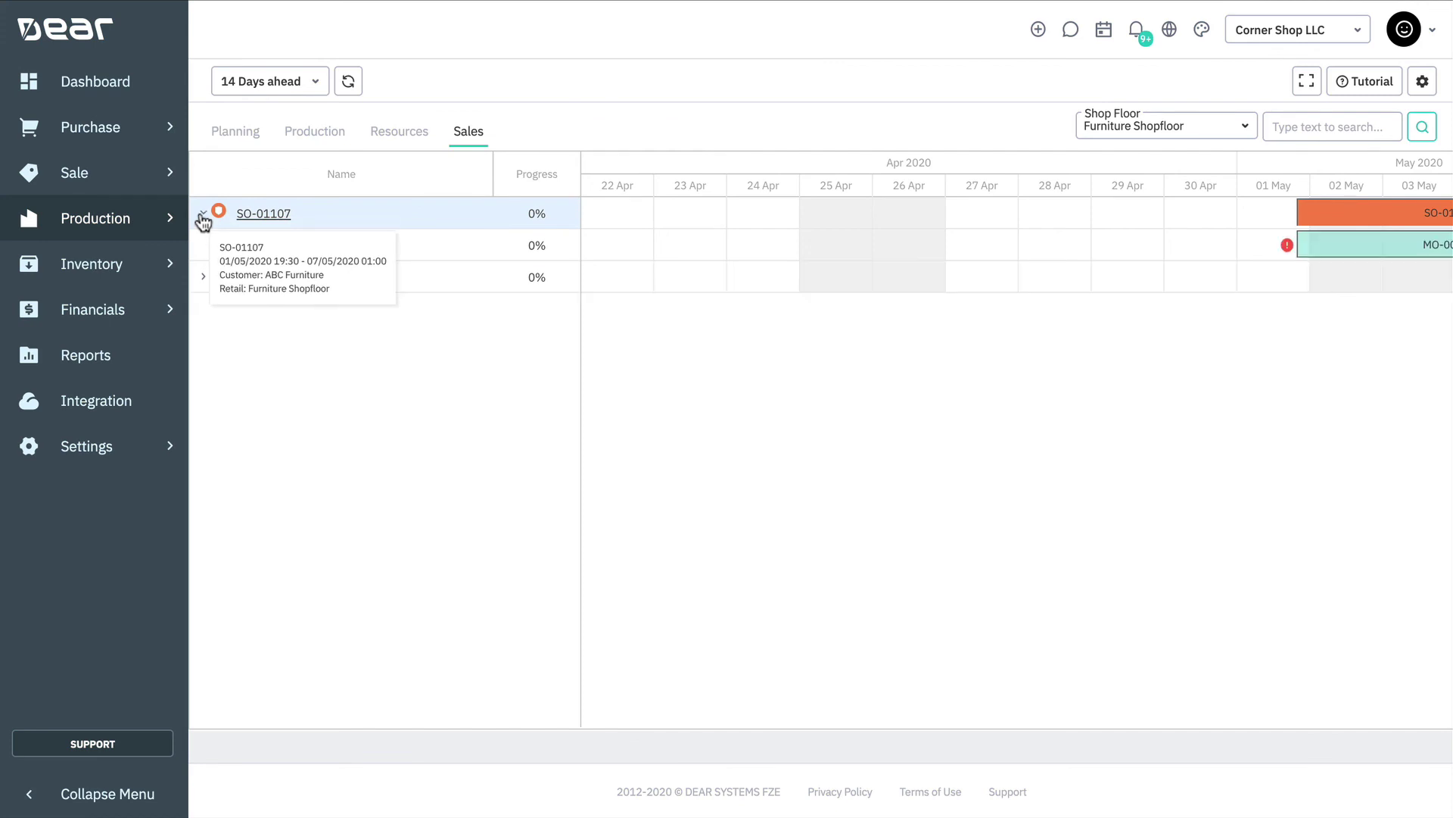
{"action": "left_click", "coordinate": [203, 277]}
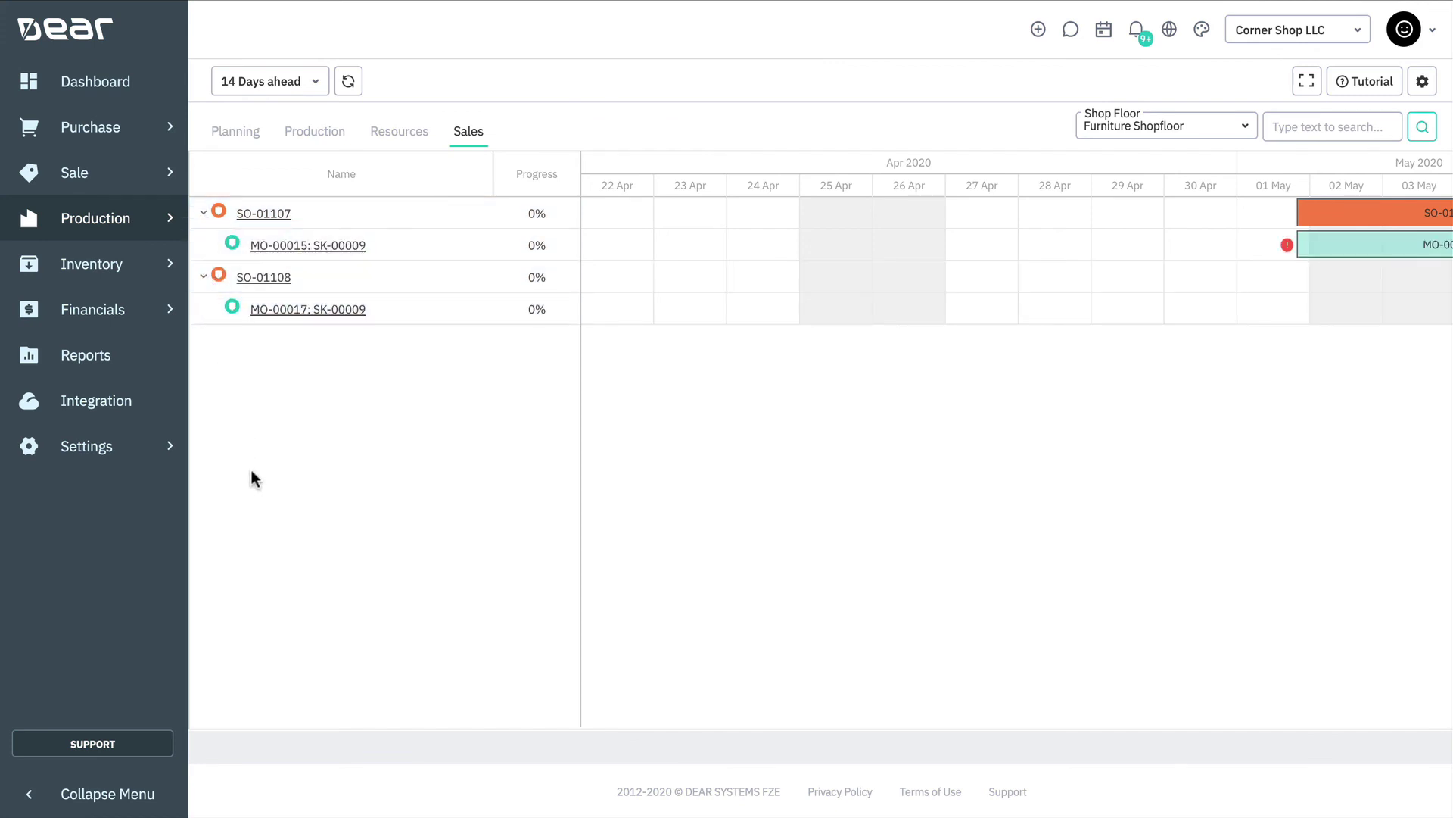